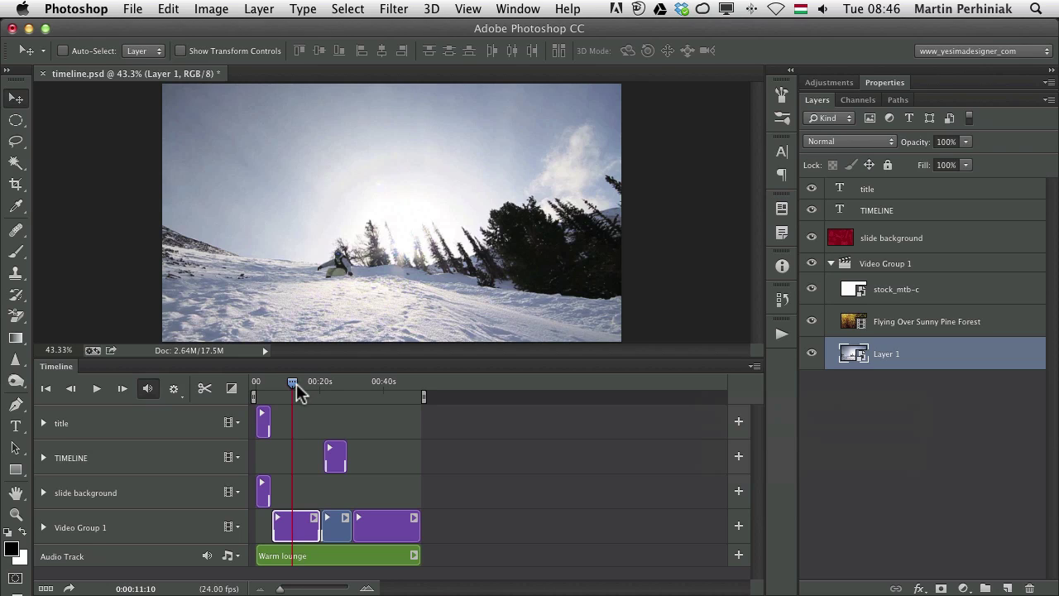
Step: Scrub the snowboard clip to its clear frame near 12 seconds, then select the Flying Over Sunny Pine Forest layer
drag(293, 383, 297, 383)
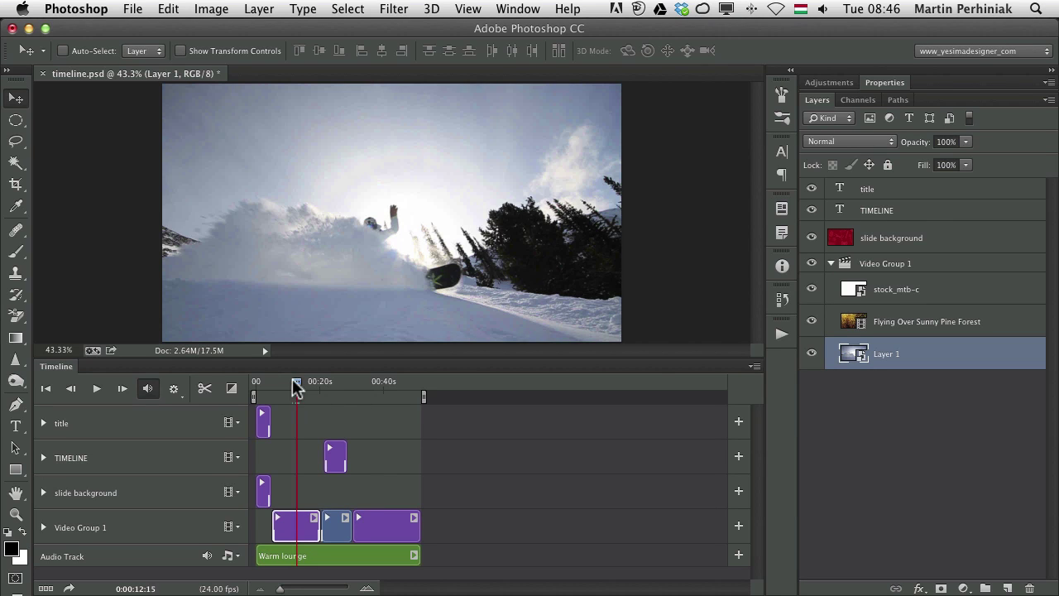
drag(293, 381, 290, 382)
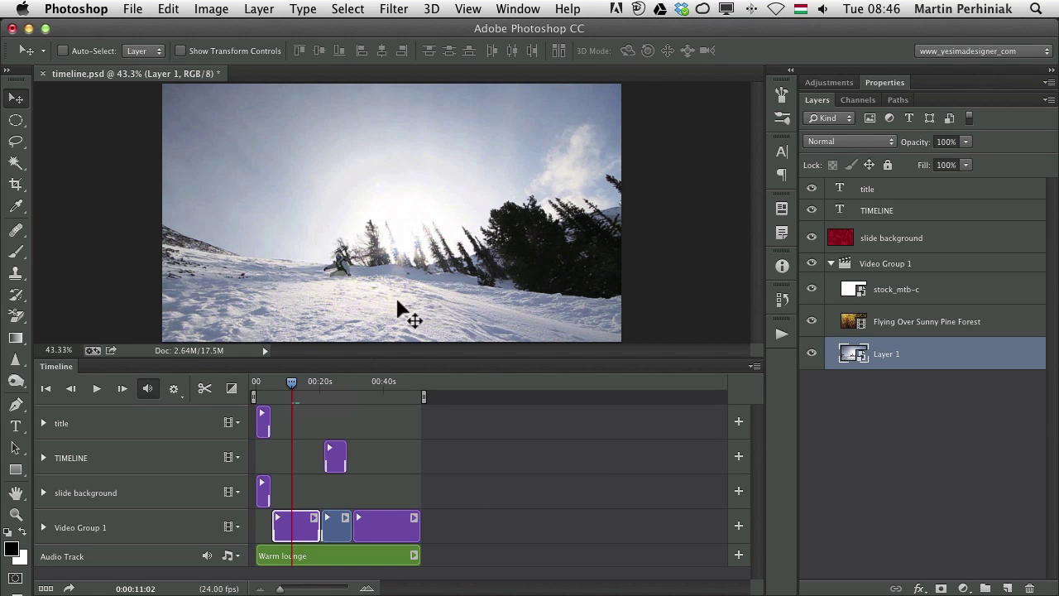
click(298, 385)
drag(297, 385, 295, 387)
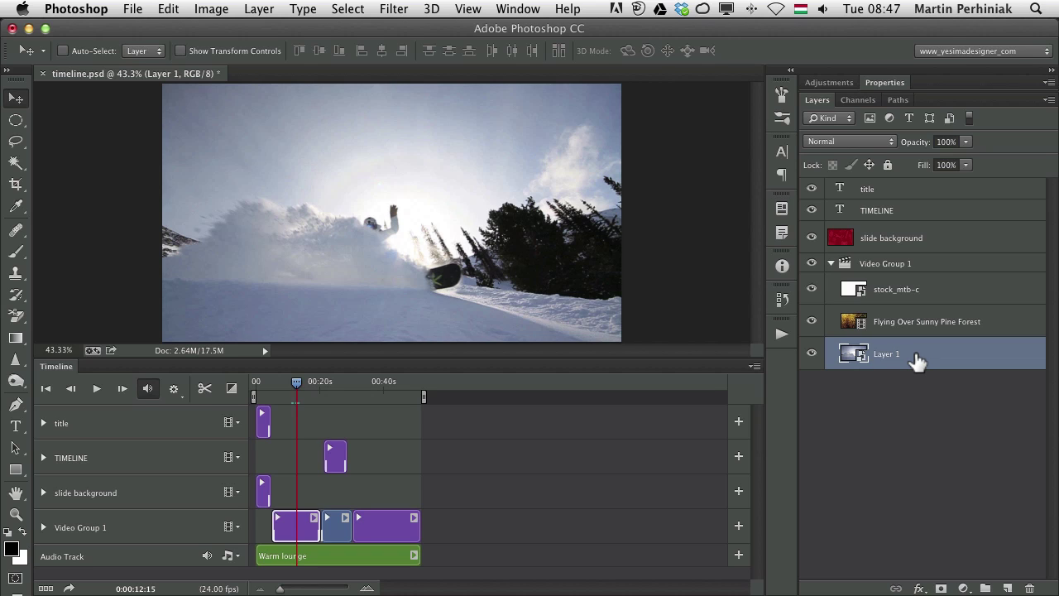
click(891, 322)
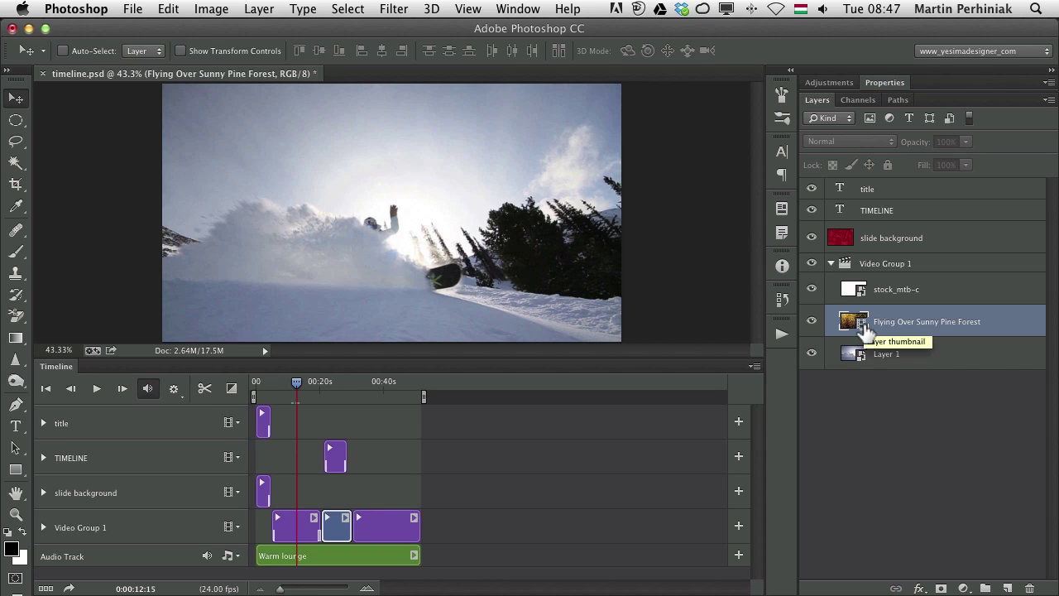
Step: Convert the Flying Over Sunny Pine Forest layer for Smart Filters and confirm the smart object
click(392, 10)
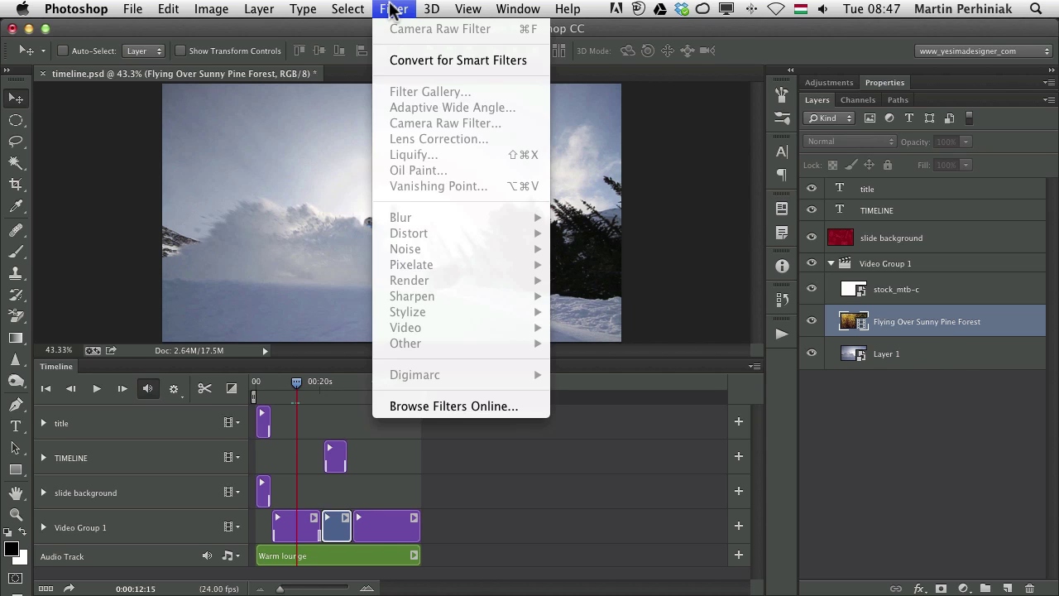
click(422, 59)
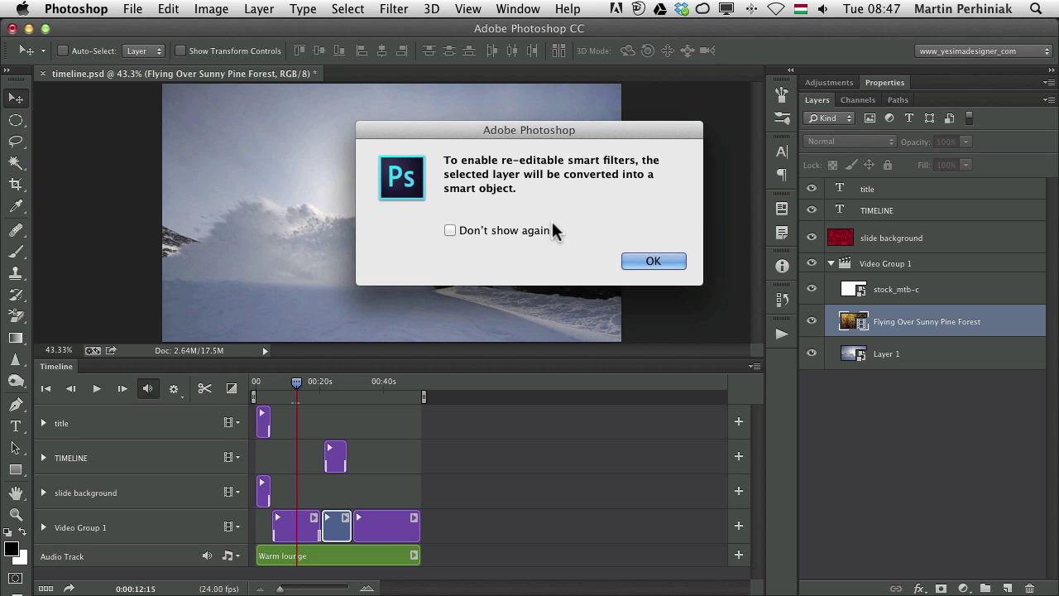
click(653, 261)
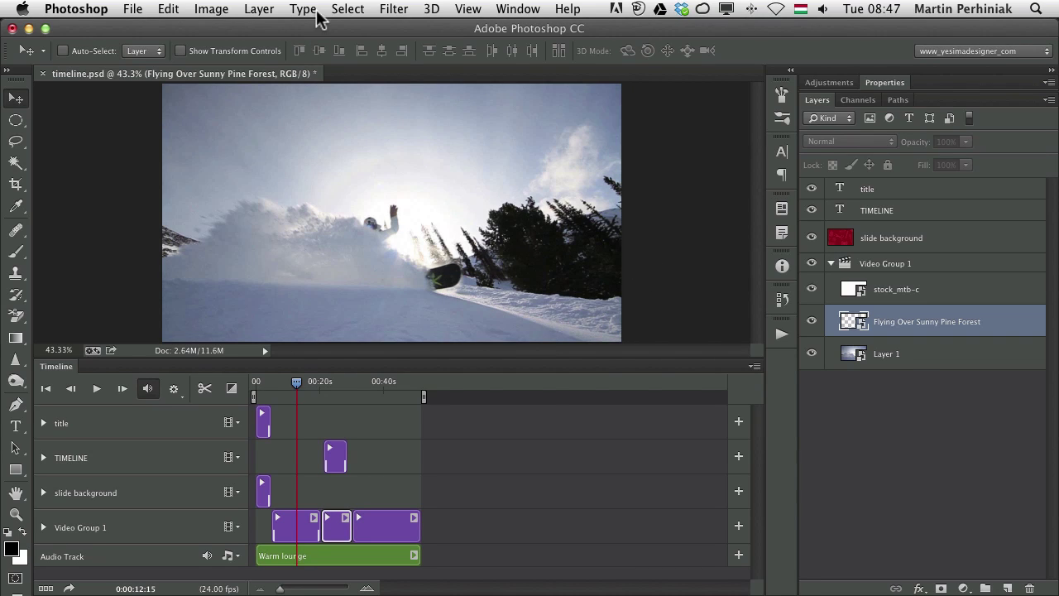
Step: Move the playhead to the forest frame near 24 seconds and close the Filter menu unused
click(297, 382)
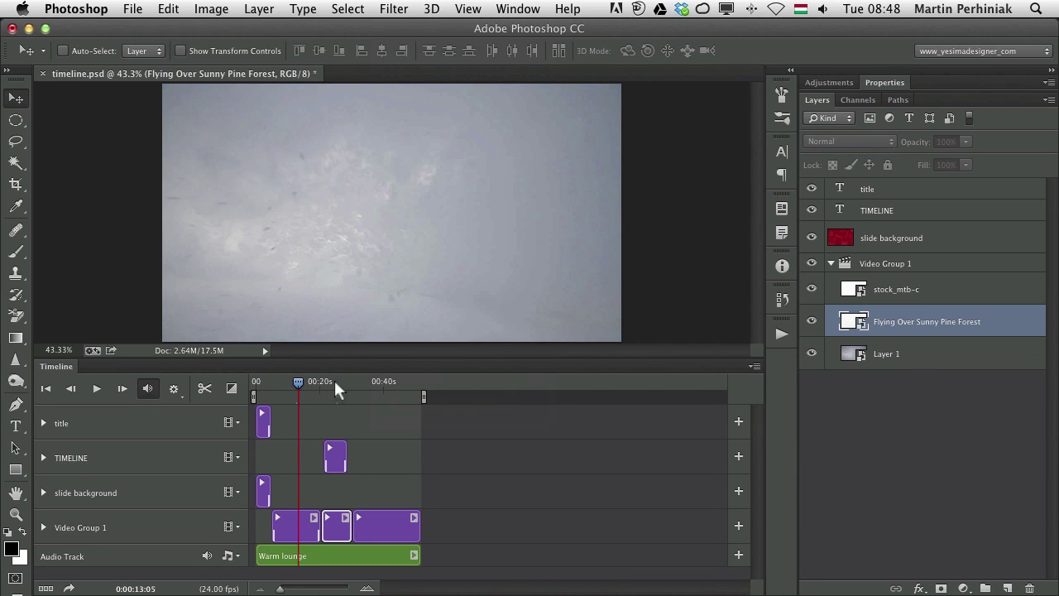
click(335, 383)
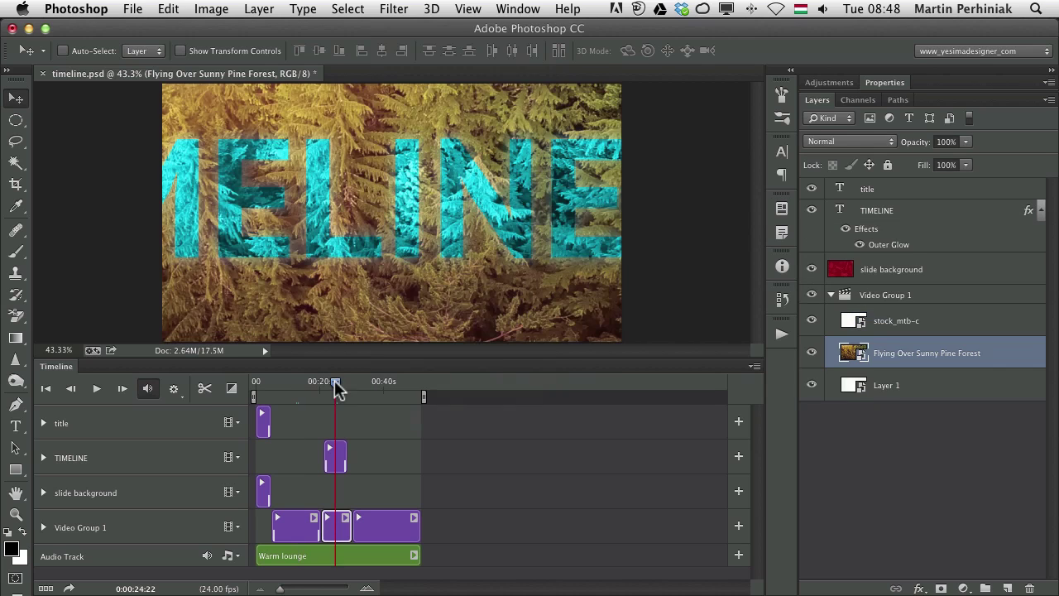
click(396, 10)
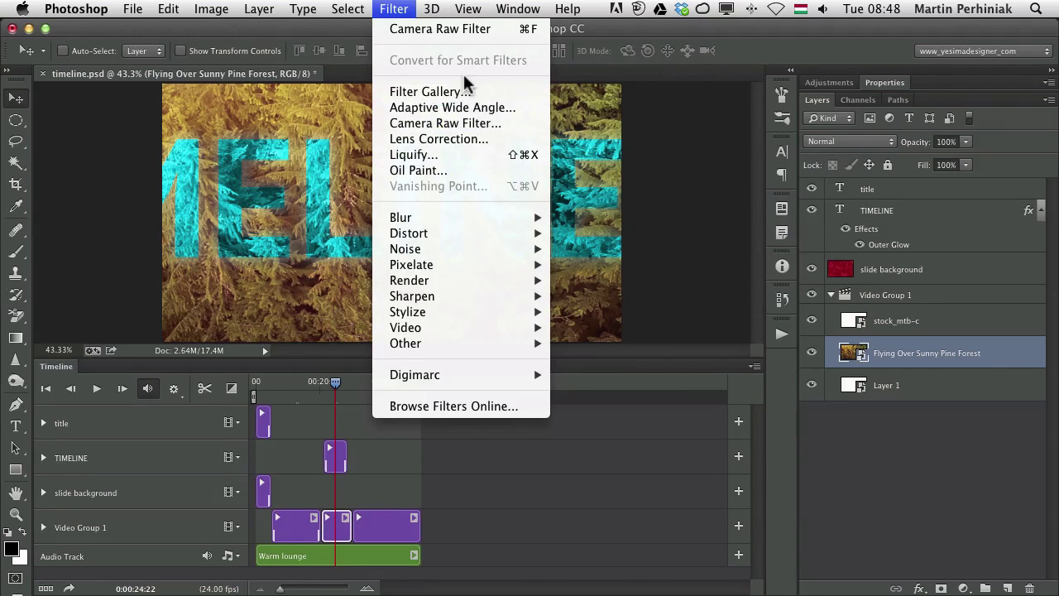
click(469, 142)
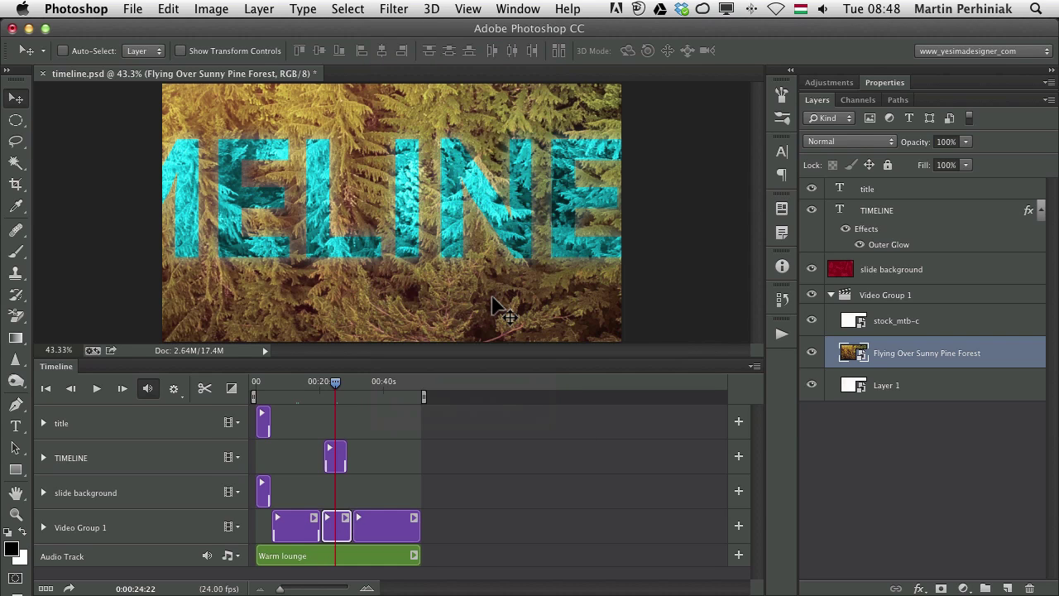
Step: Return the playhead to about 0:00:11 on the snowboard clip and select Layer 1
click(296, 382)
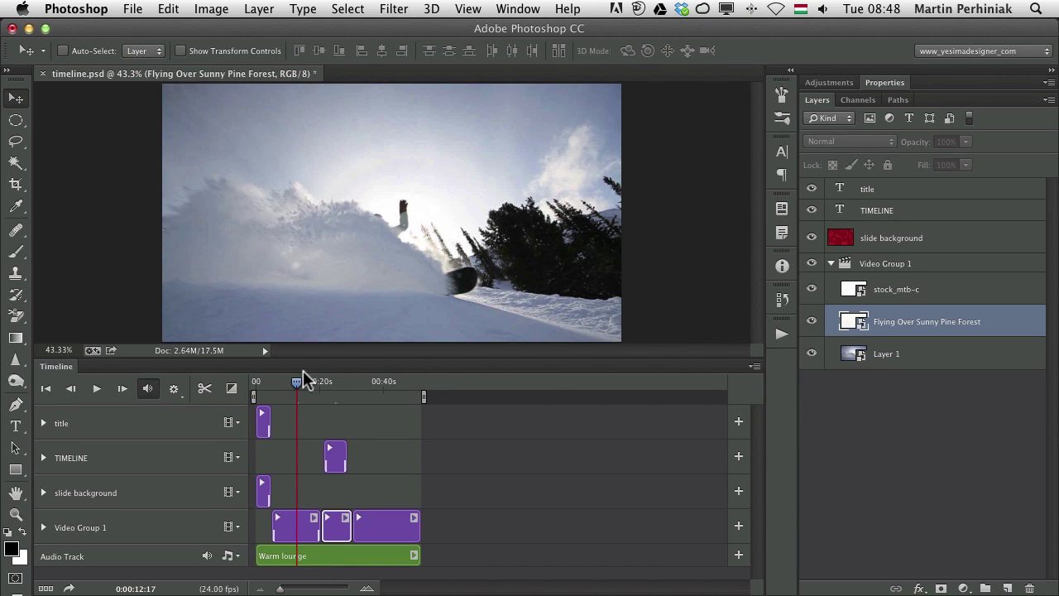
click(290, 381)
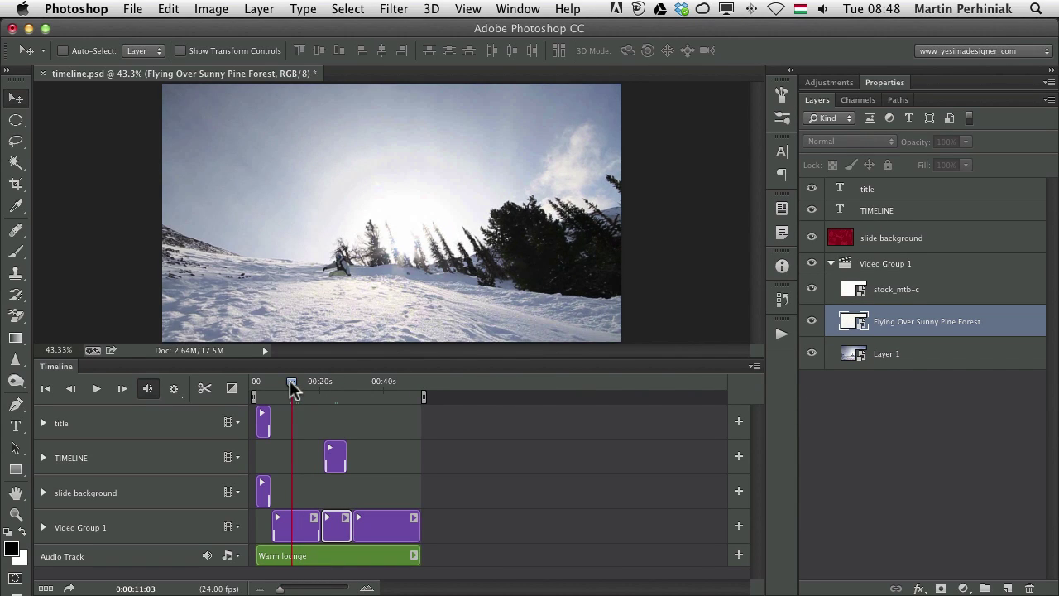
click(918, 364)
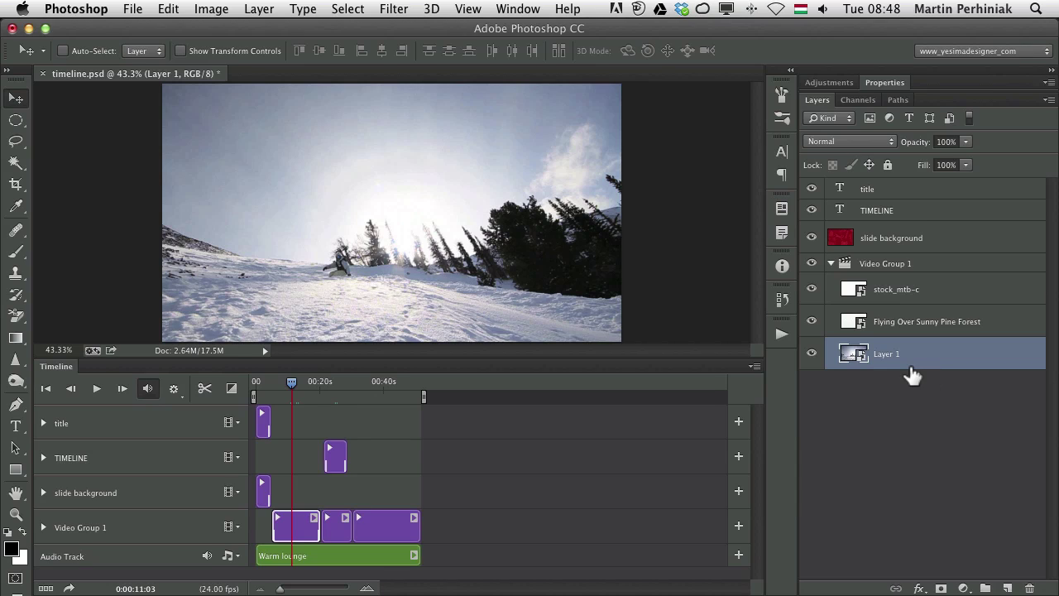
click(407, 9)
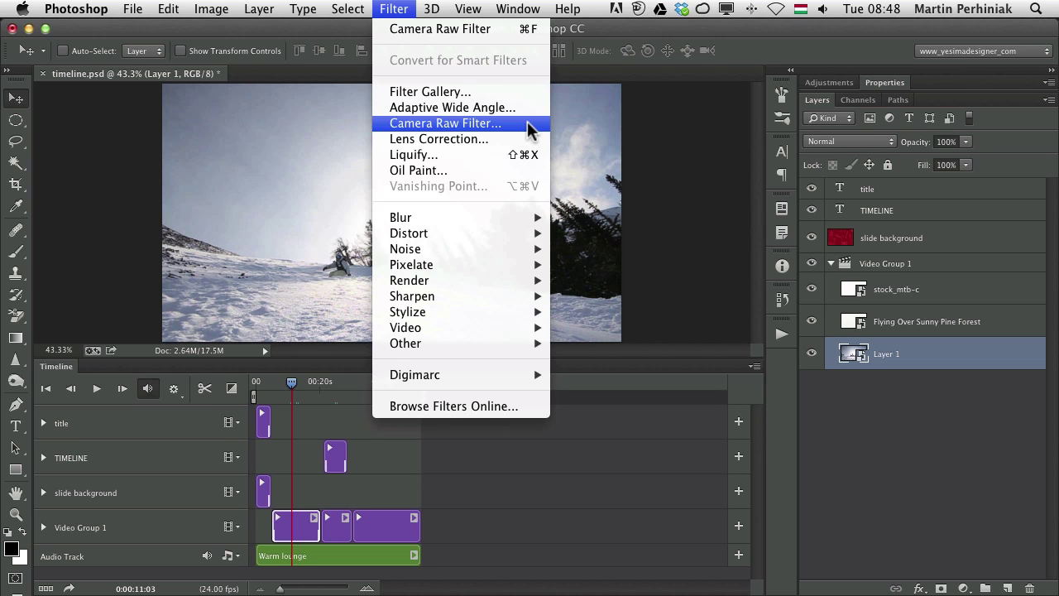
Step: Launch the Camera Raw Filter on Layer 1's snowboard frame
click(518, 125)
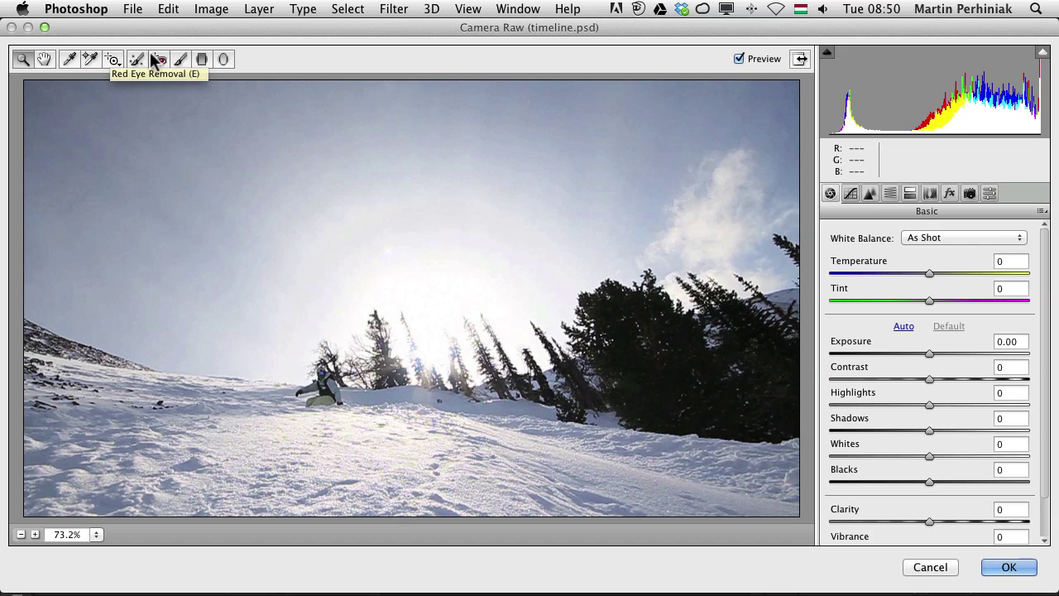
Step: Reset the Graduated Filter sliders and draw a gradient from the sky top to the horizon
click(201, 64)
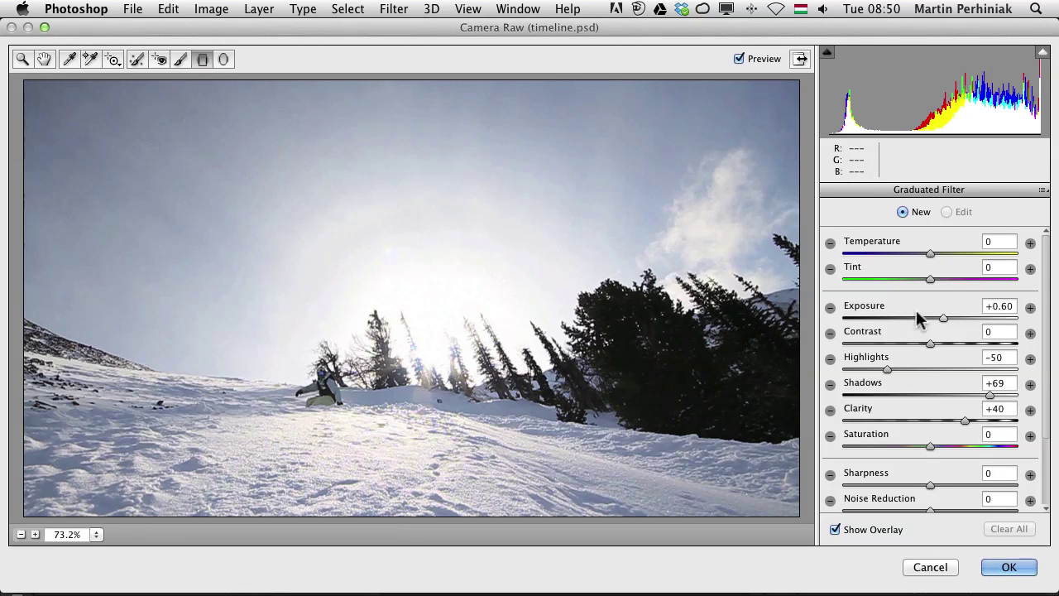
click(944, 318)
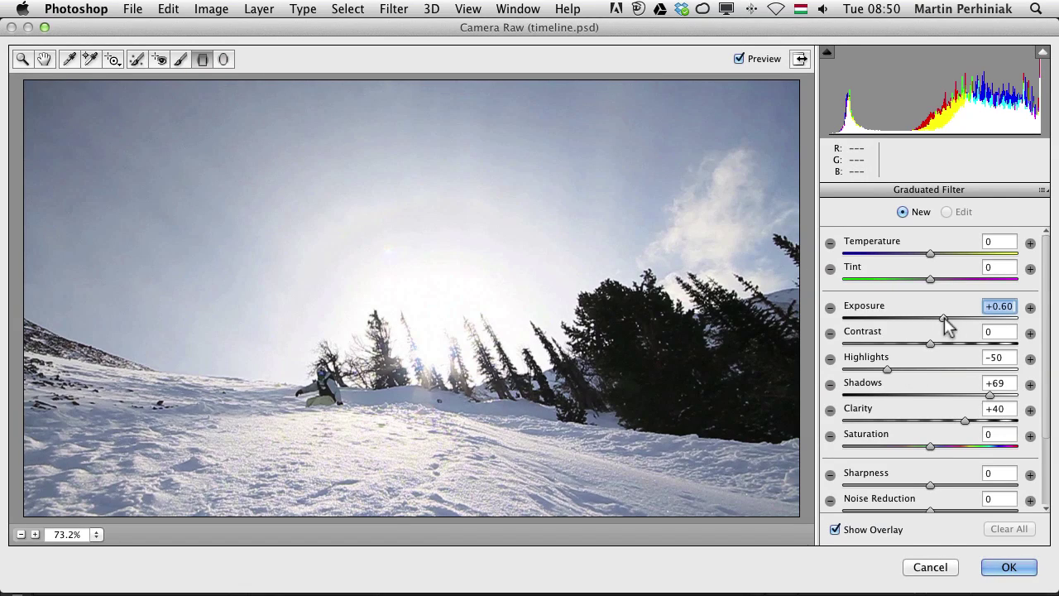
double_click(943, 317)
double_click(886, 368)
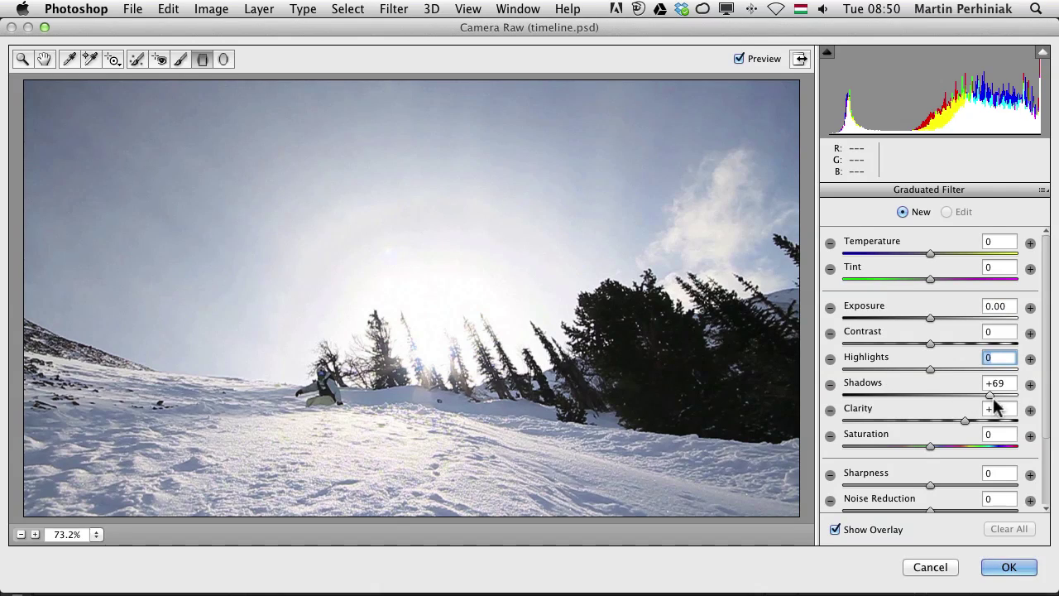
double_click(990, 394)
double_click(968, 421)
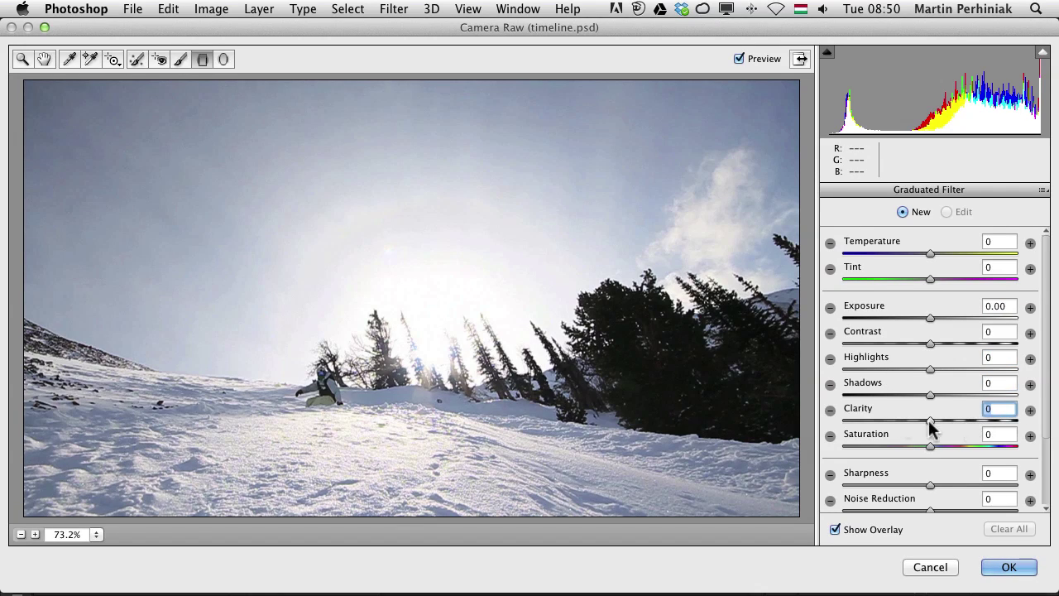
drag(930, 319, 924, 320)
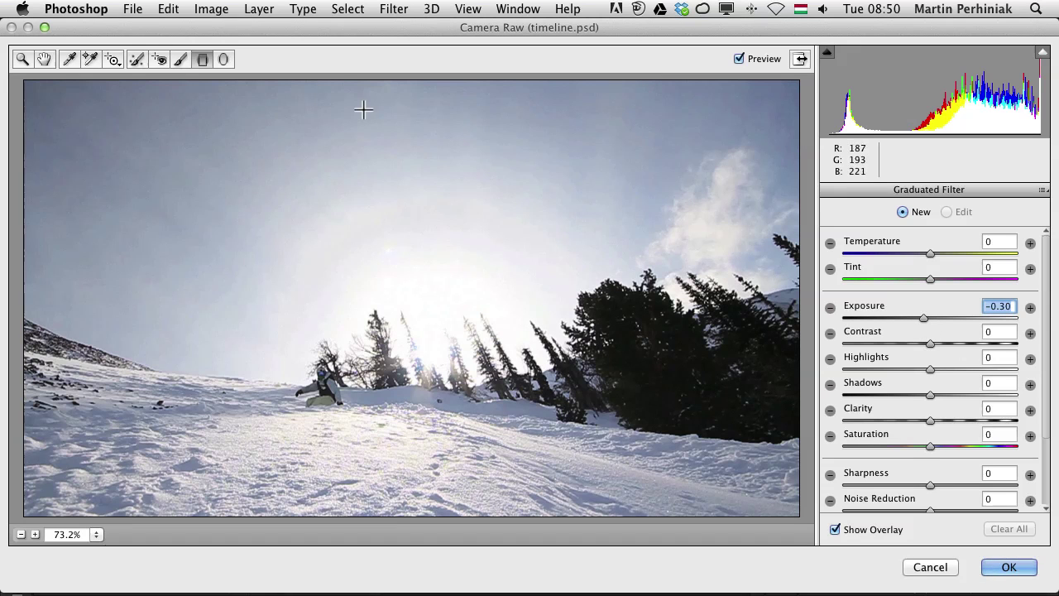
drag(368, 110, 368, 385)
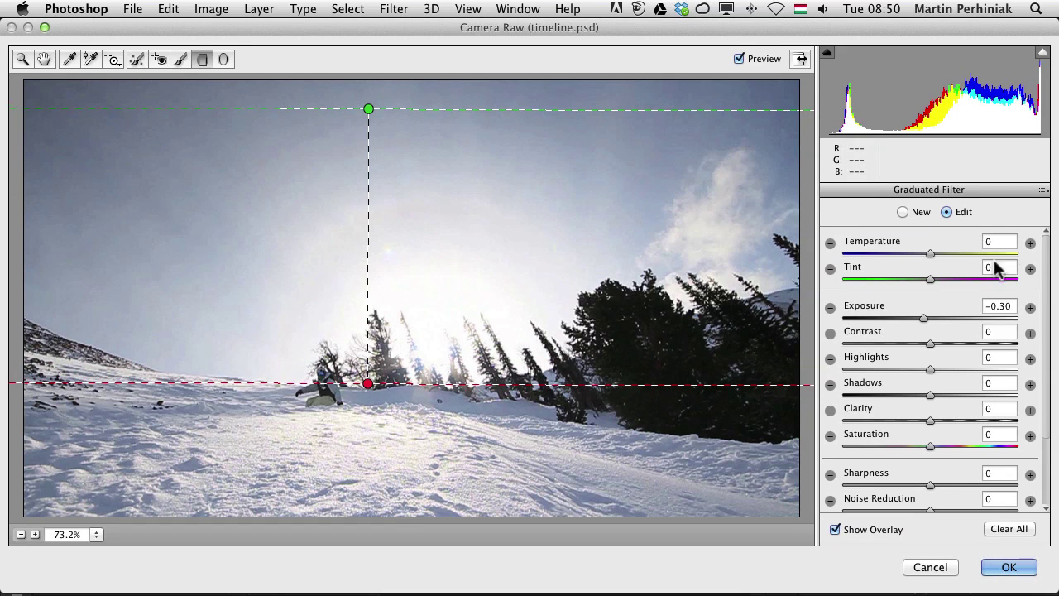
Step: Set the gradient to Exposure -2.05, Saturation +59, Clarity +45, Temperature -32, and lower its top edge
drag(923, 318, 885, 319)
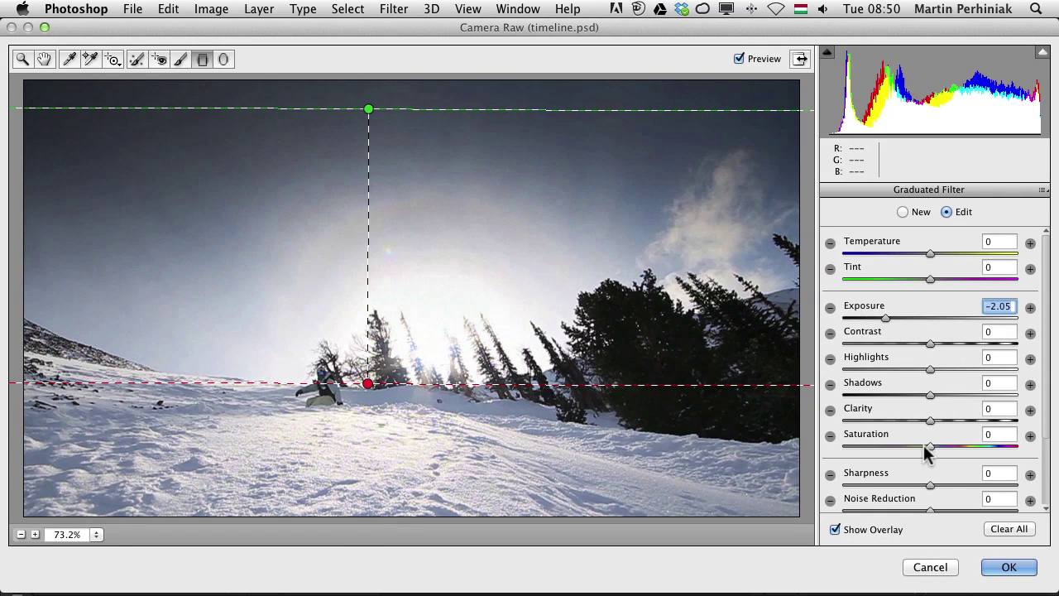
drag(927, 447, 985, 449)
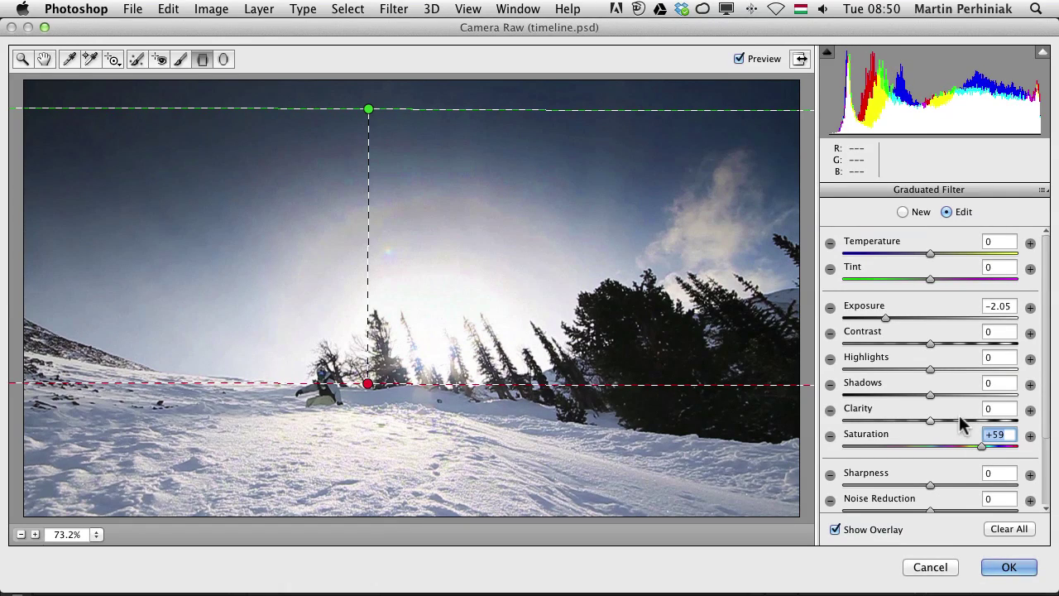
drag(929, 421, 969, 422)
drag(929, 254, 903, 259)
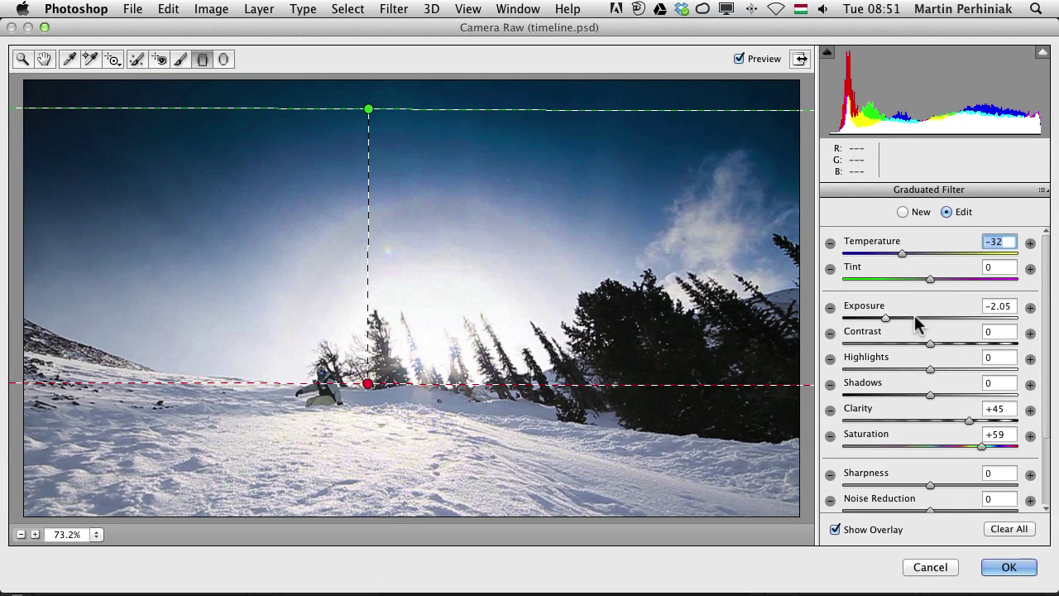
click(902, 363)
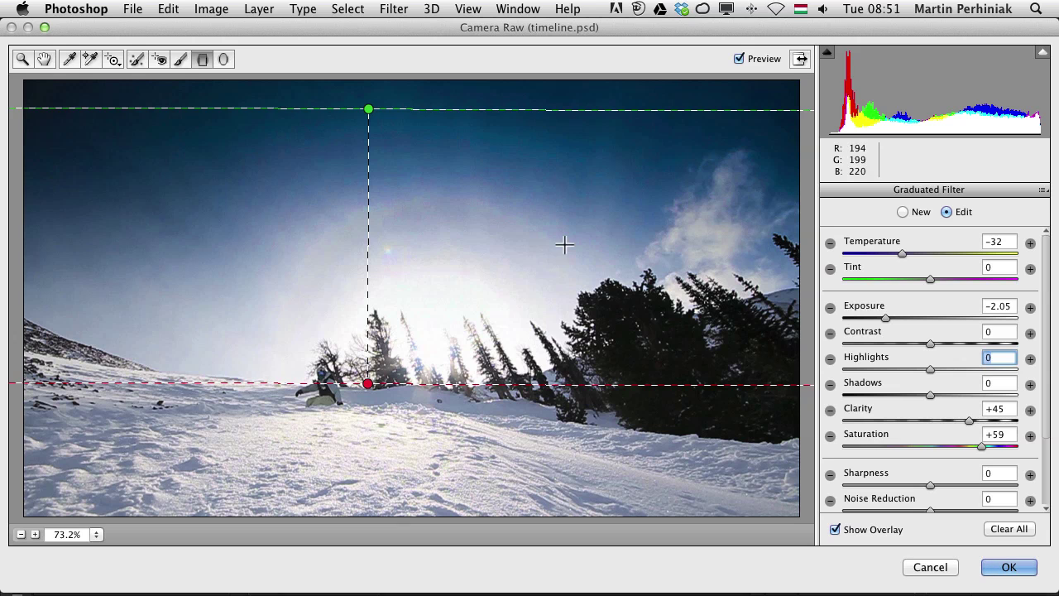
mouse_move(368, 110)
mouse_down()
mouse_move(364, 219)
mouse_move(381, 223)
mouse_move(370, 234)
mouse_move(367, 195)
mouse_move(364, 256)
mouse_move(369, 175)
mouse_up()
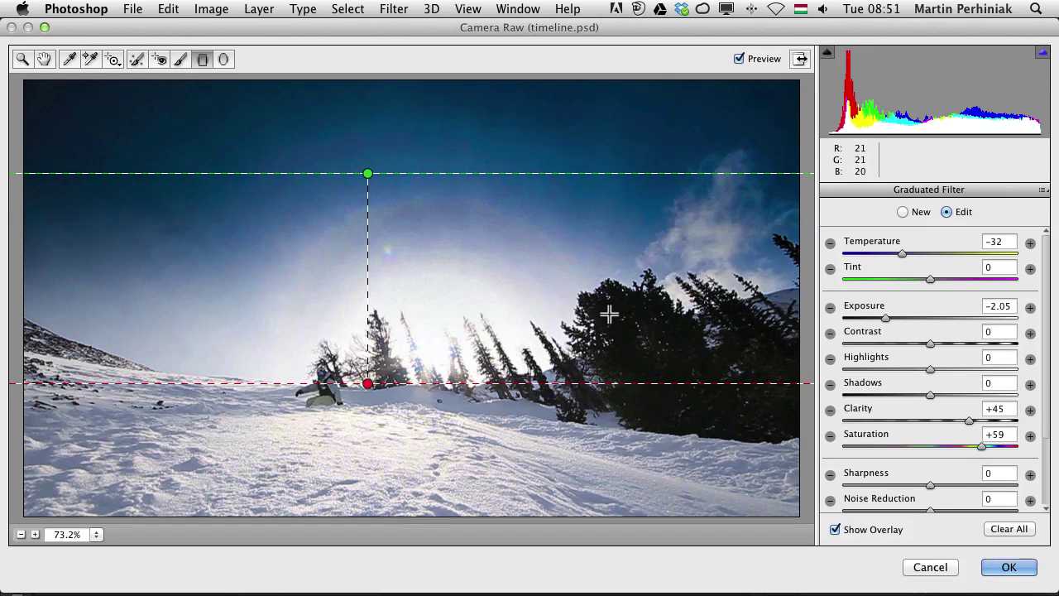
Step: Apply the Camera Raw filter and toggle its visibility to compare before and after
click(1008, 567)
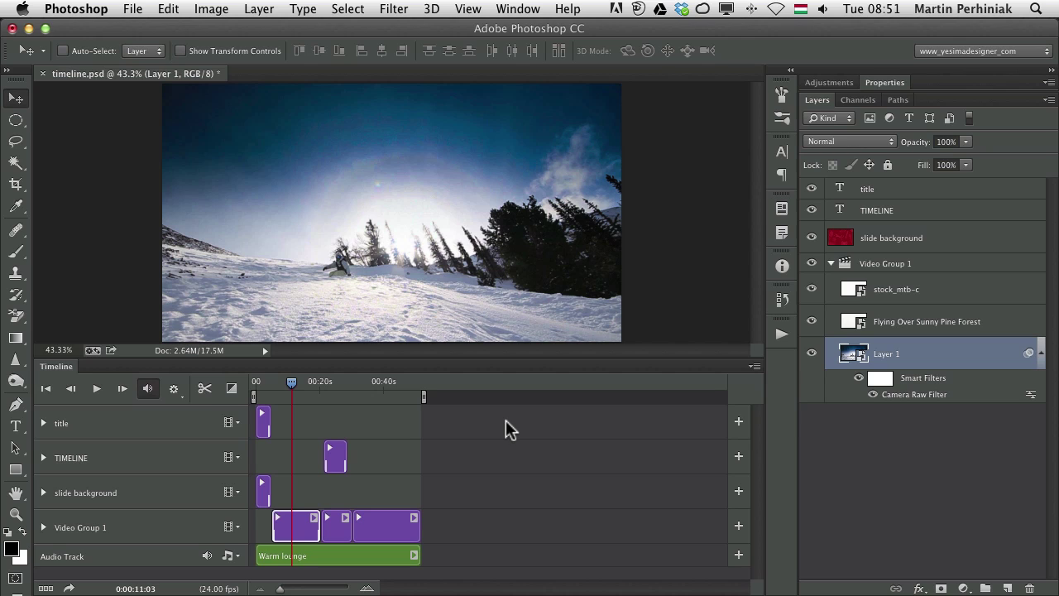
click(872, 393)
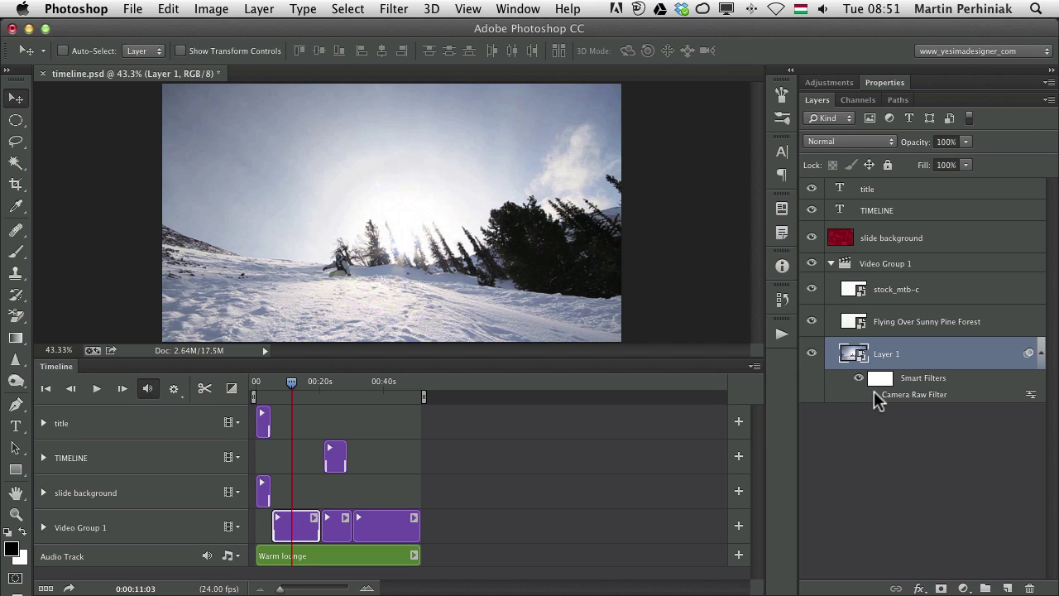
click(873, 393)
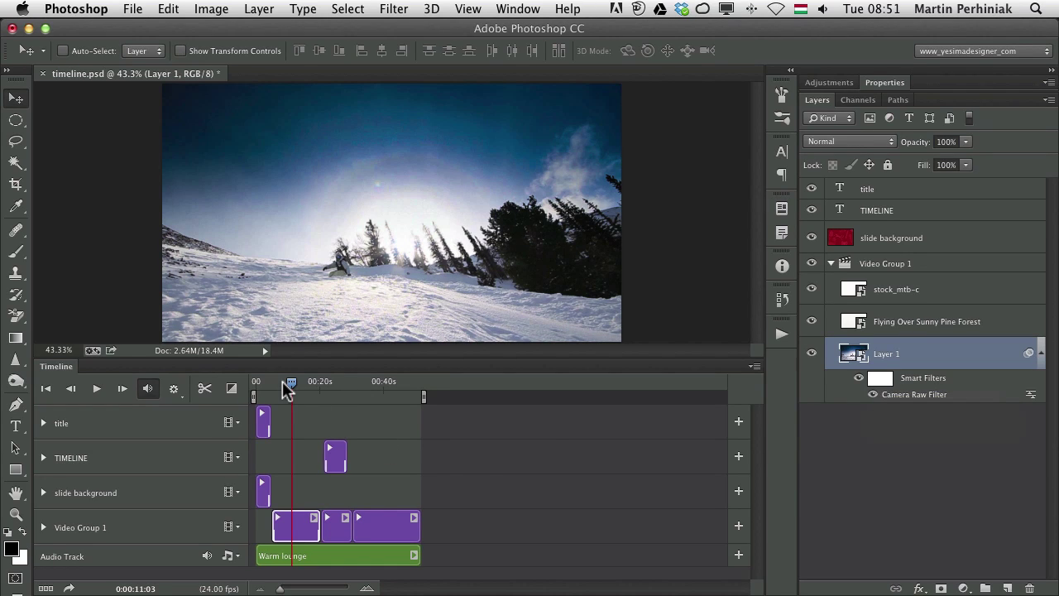
Step: Mute the audio, play from about 7 seconds, stop near 12 seconds, and re-enable Camera Raw
click(148, 392)
click(278, 382)
key(space)
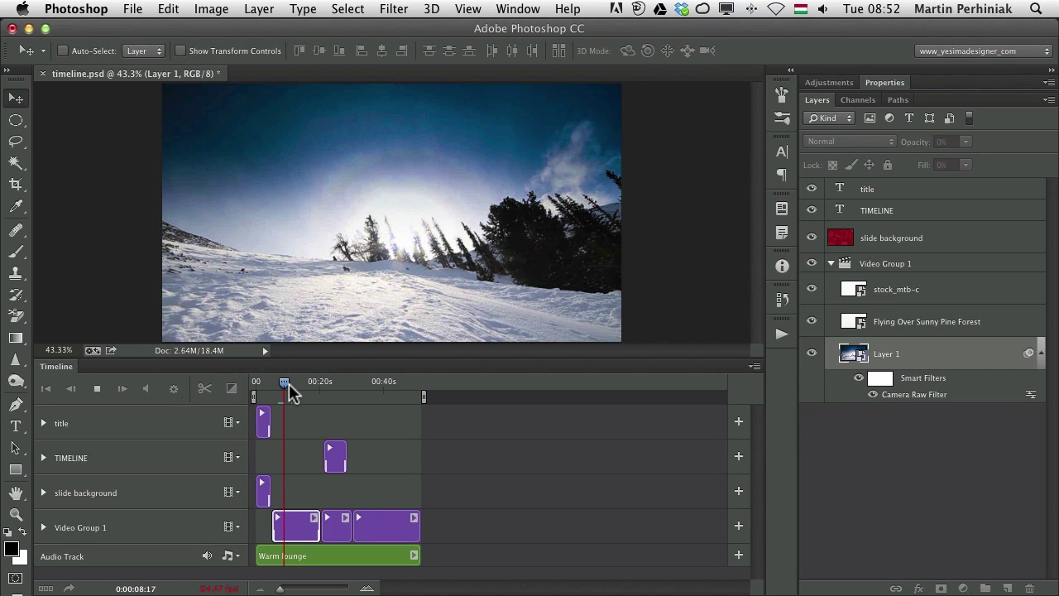
click(294, 383)
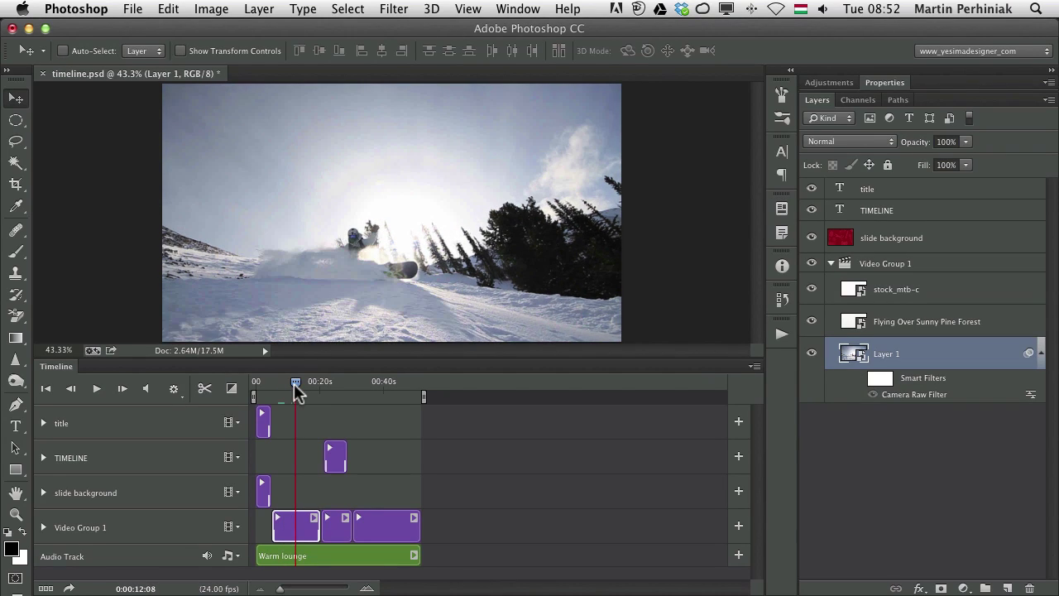
click(859, 378)
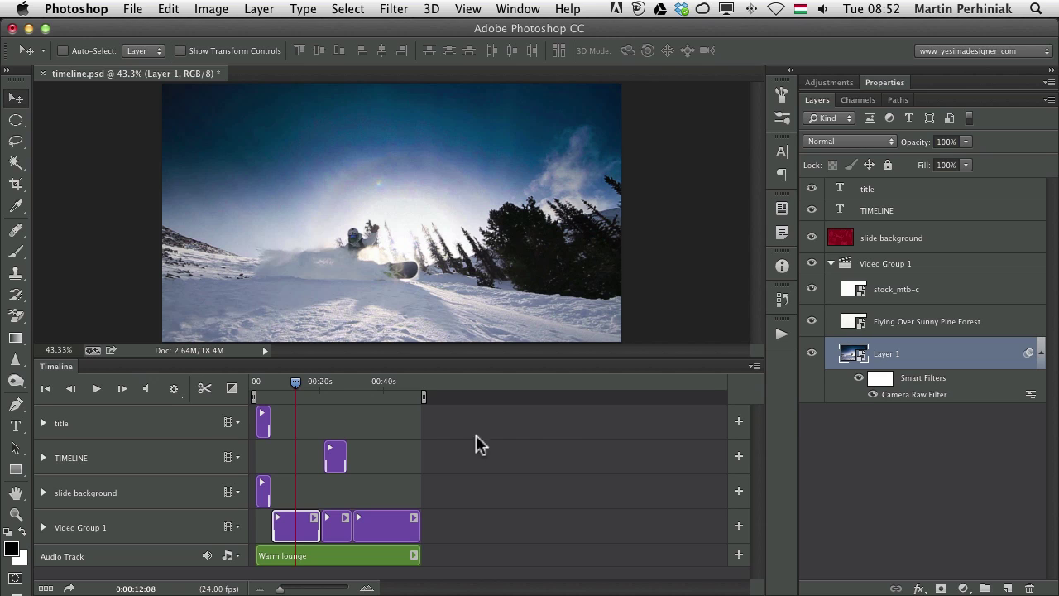
Step: Scrub to the mountain-bike trail frame around 0:00:37 and select the stock_mtb-c layer
click(372, 382)
drag(371, 383, 386, 386)
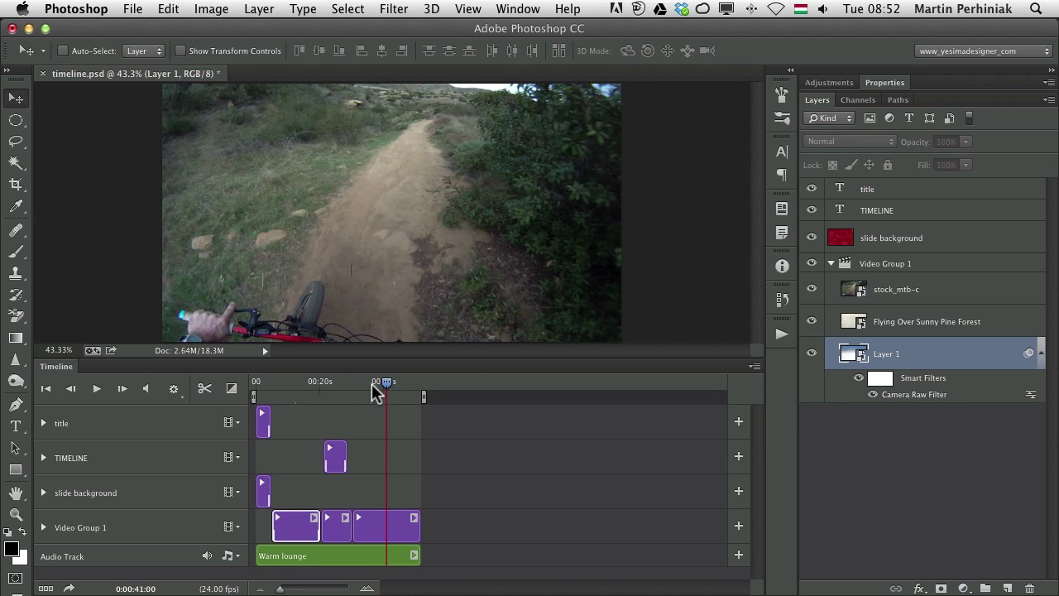
mouse_move(371, 383)
mouse_down()
mouse_move(395, 381)
mouse_move(373, 388)
mouse_up()
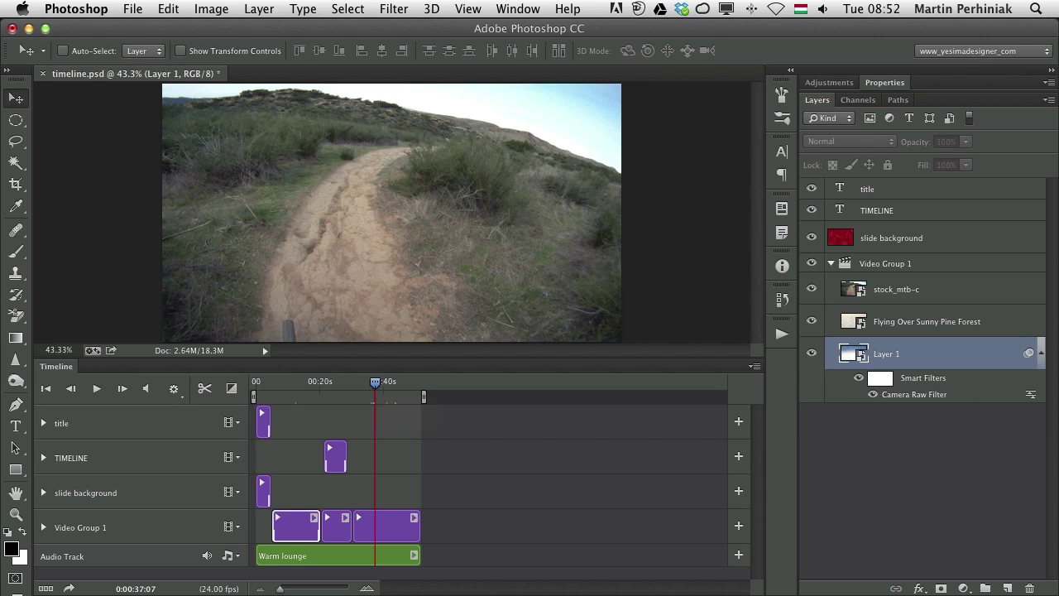
click(973, 303)
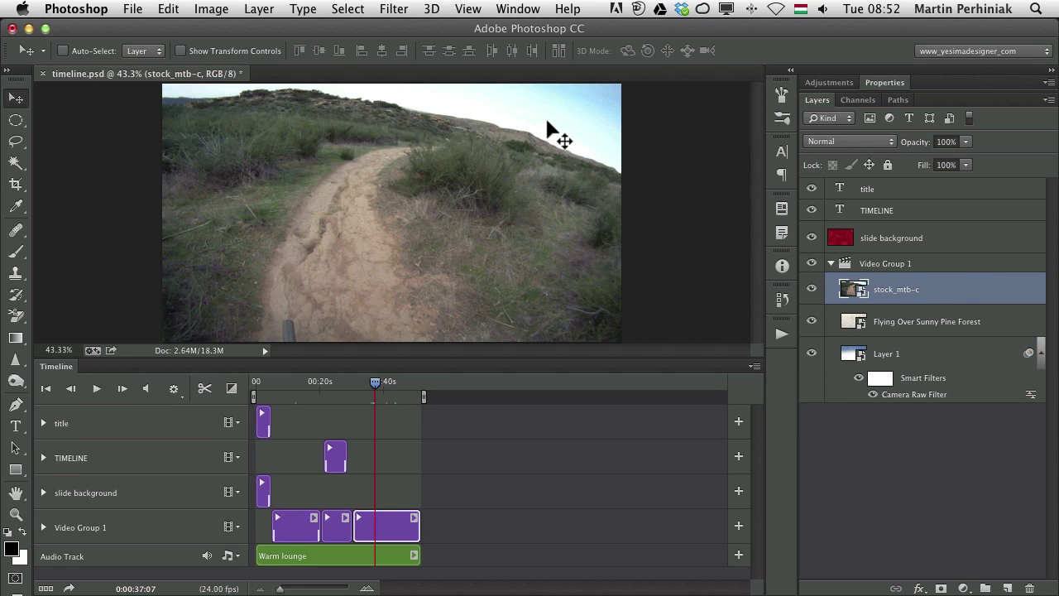
Step: Add a Levels adjustment to the bike clip and drag the black point right to deepen shadows
click(830, 82)
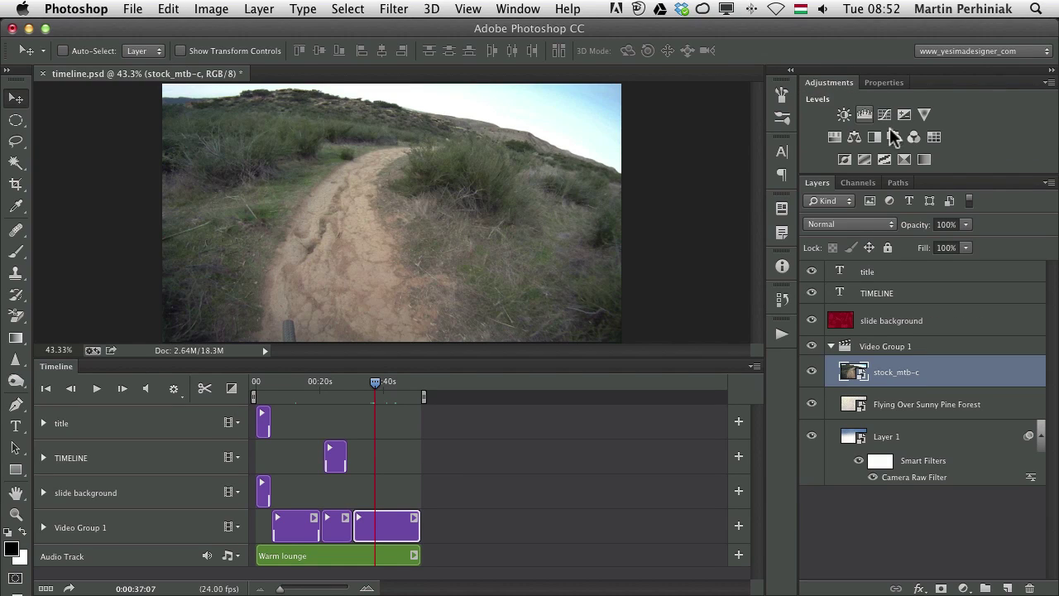
click(865, 114)
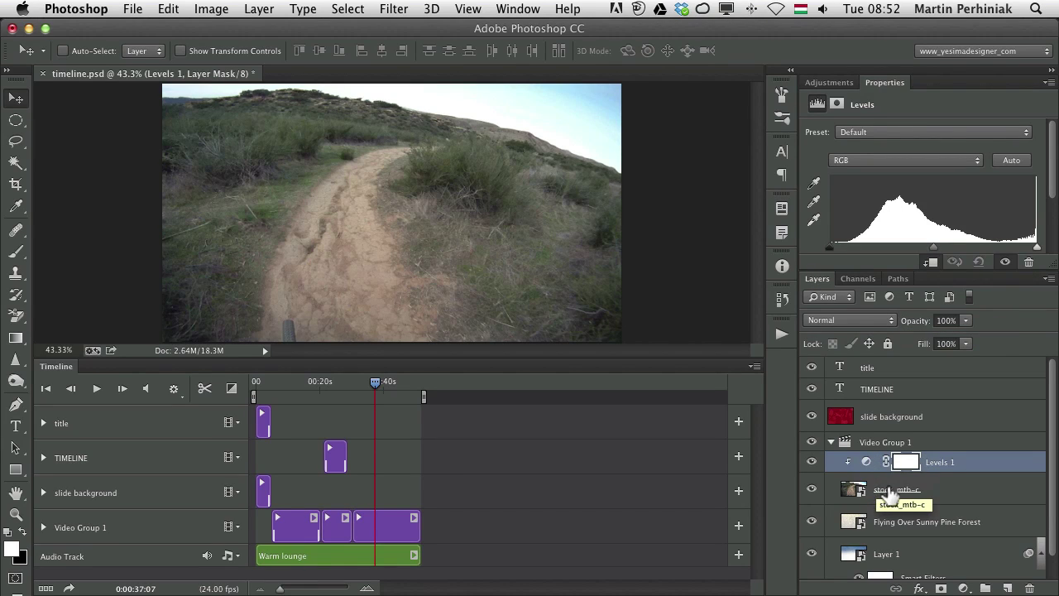
scroll(880, 494, down, 1)
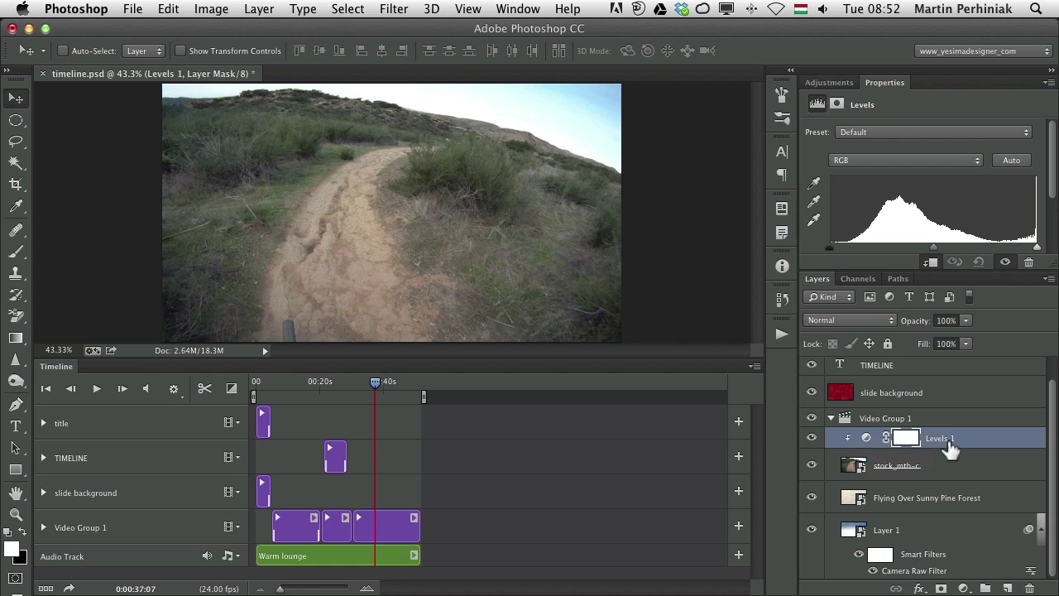
drag(1036, 247, 1023, 248)
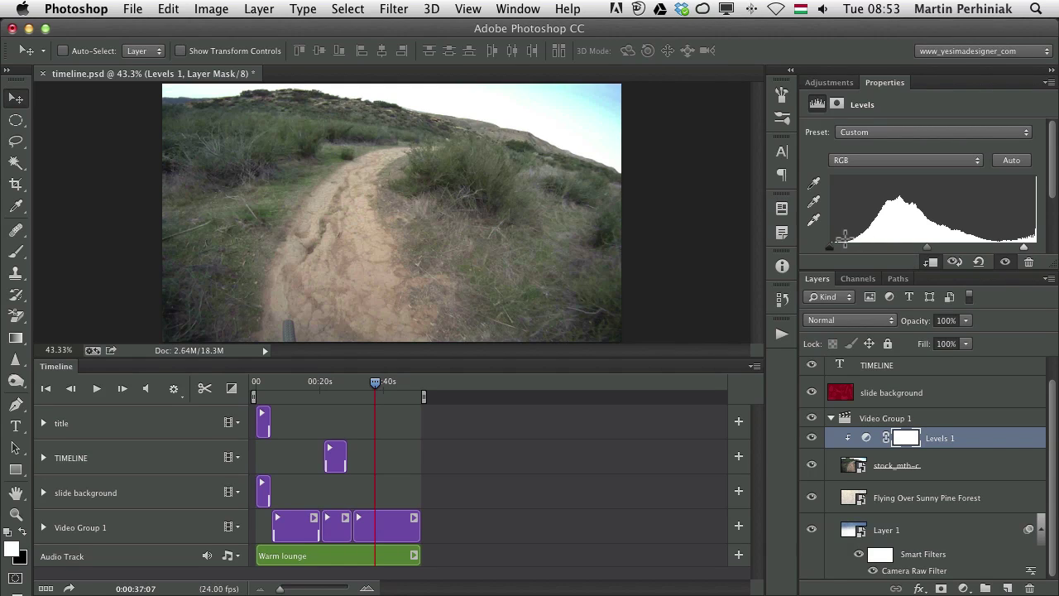
drag(836, 247, 850, 246)
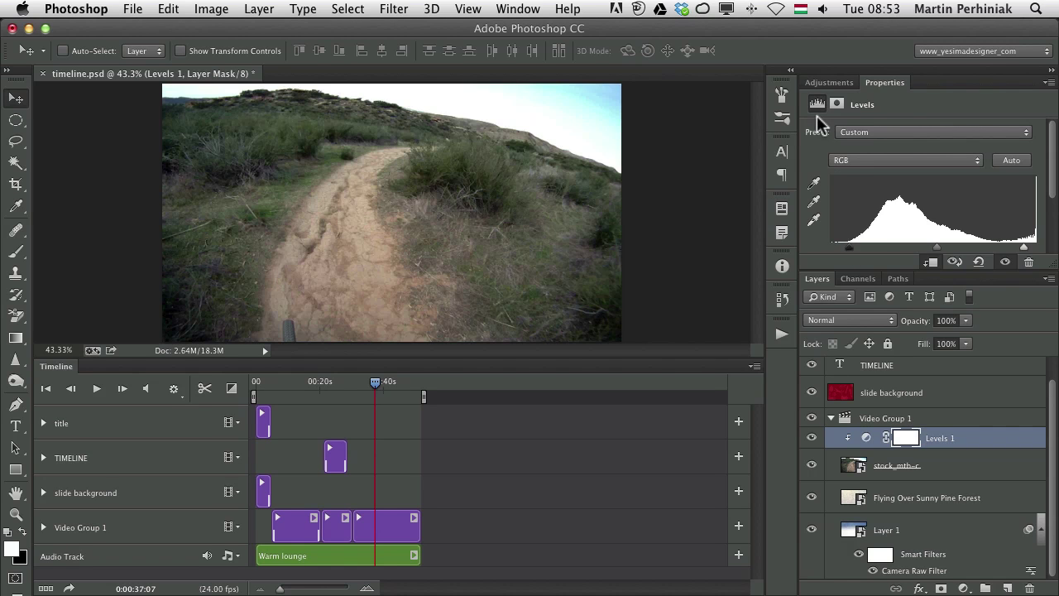
Step: Add a Vibrance adjustment above Levels 1 and raise Vibrance to +84
click(829, 82)
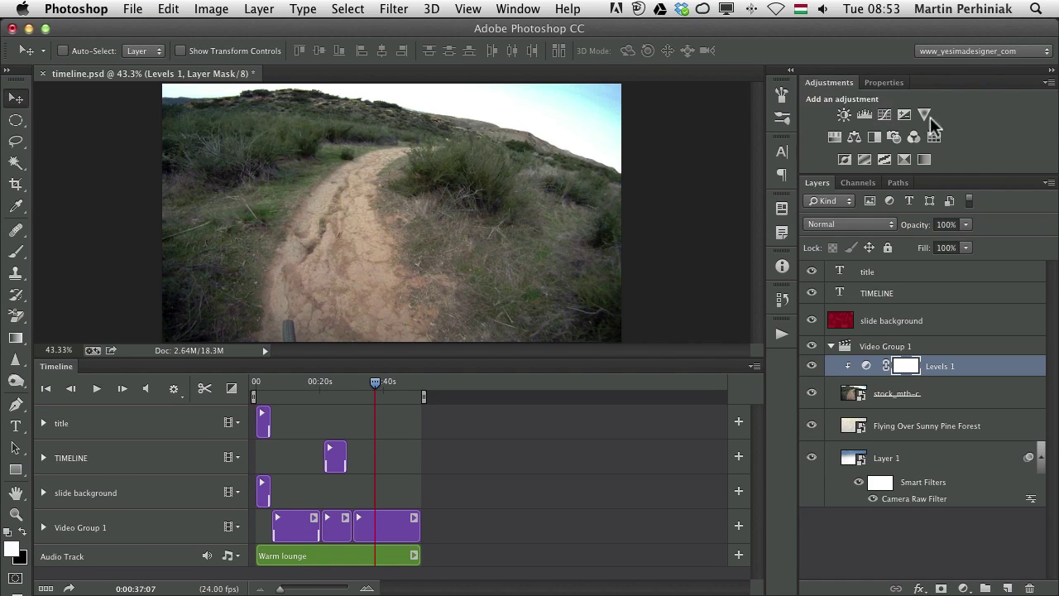
click(924, 115)
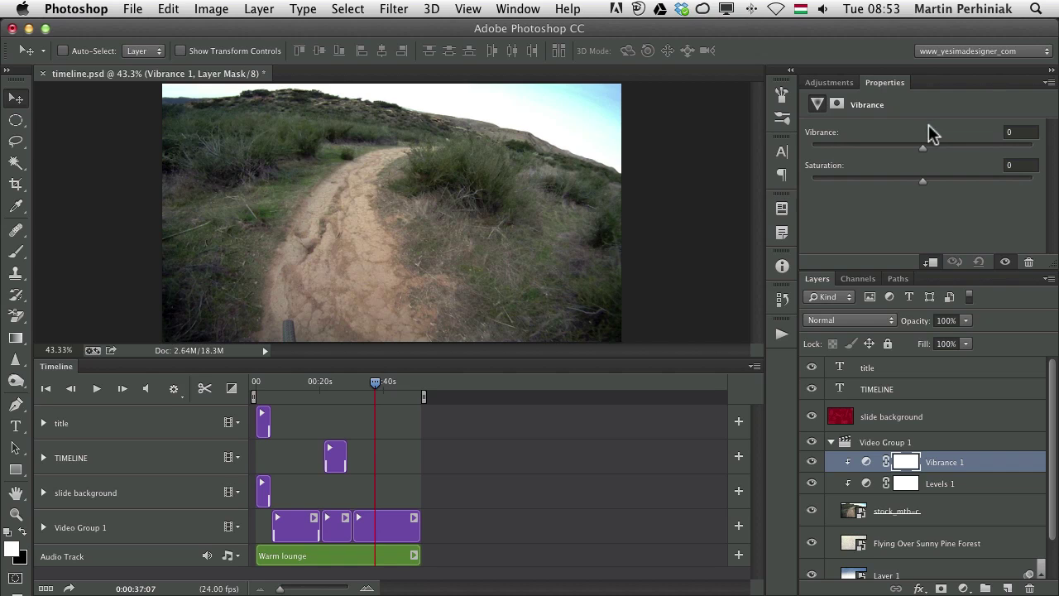
drag(923, 147, 968, 148)
drag(1006, 148, 1016, 147)
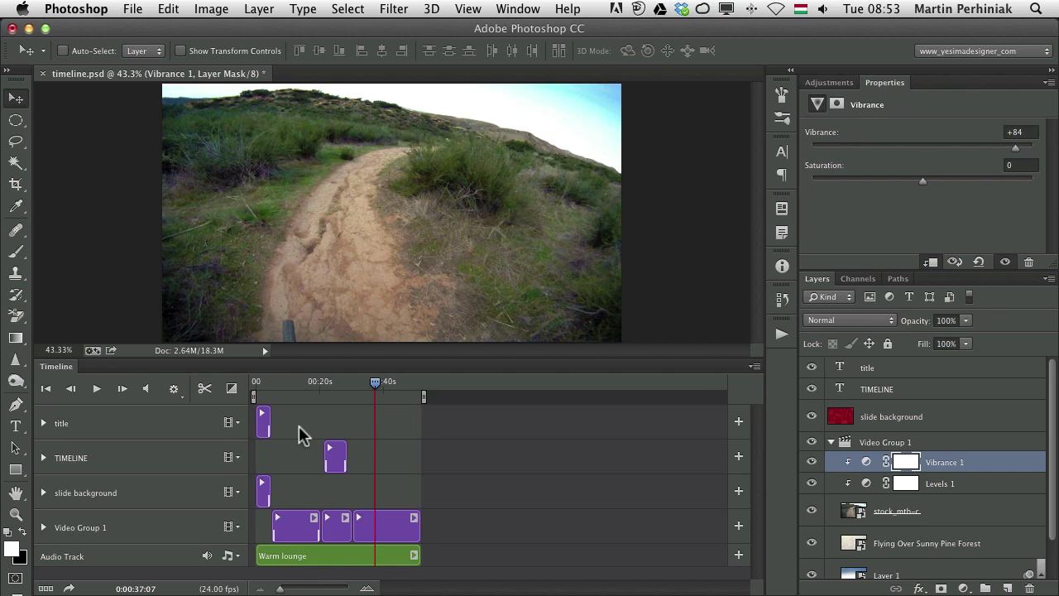
Step: Preview later bike frames and toggle the Levels and Vibrance layers off and on to compare
drag(399, 387, 392, 387)
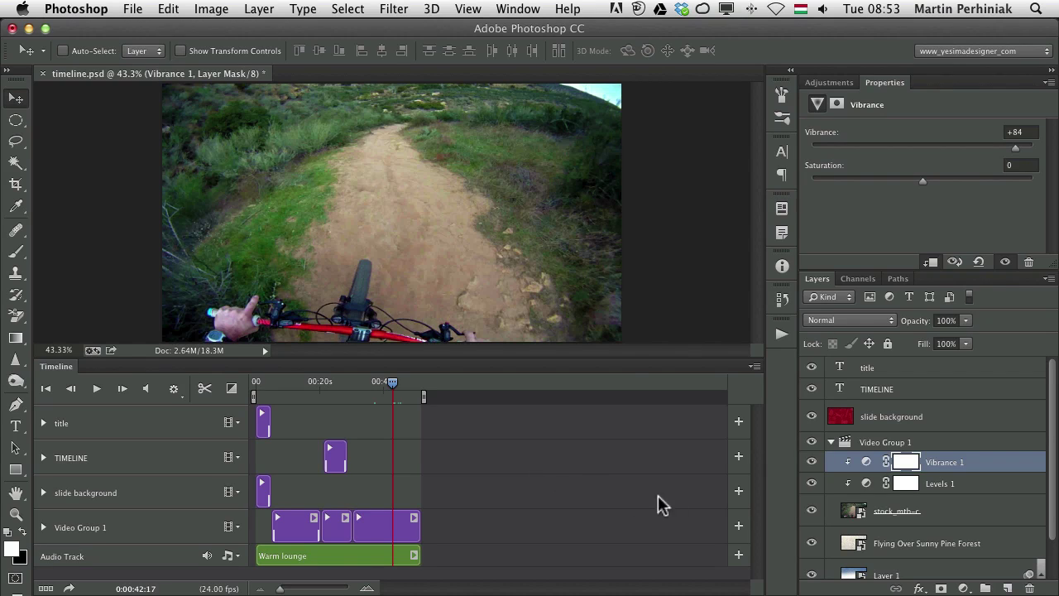
click(811, 483)
click(812, 463)
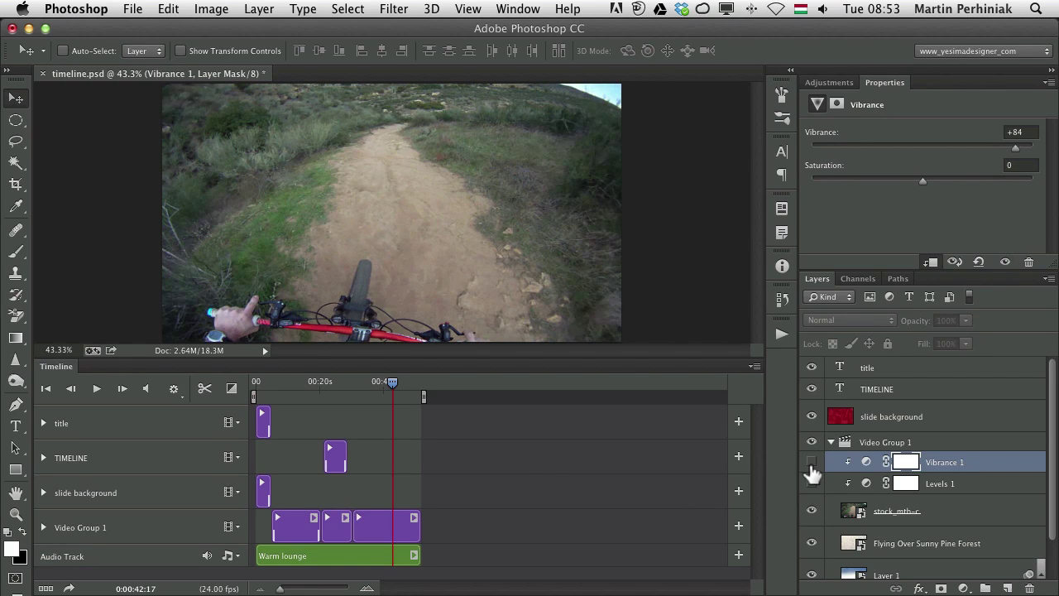
drag(812, 472, 809, 498)
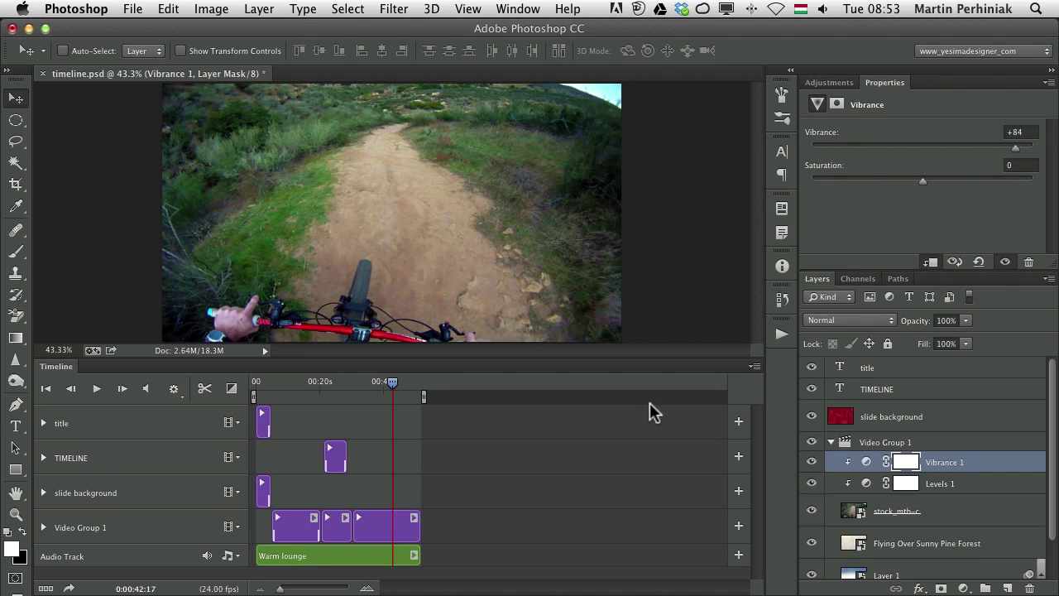
scroll(969, 497, down, 2)
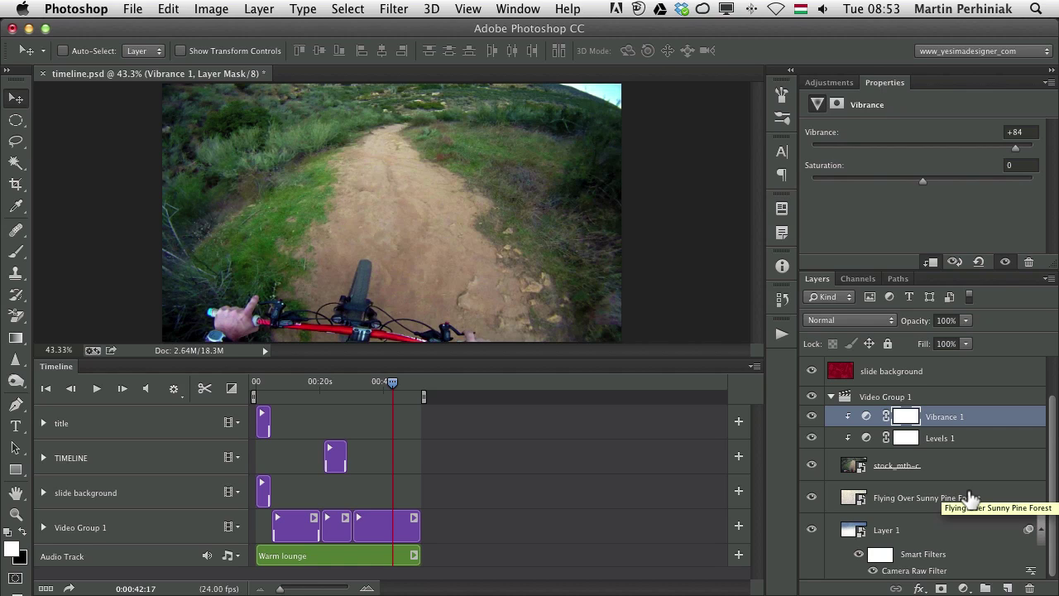
Step: Reselect the stock_mtb-c video layer and open the Filter menu at its Blur options
click(940, 470)
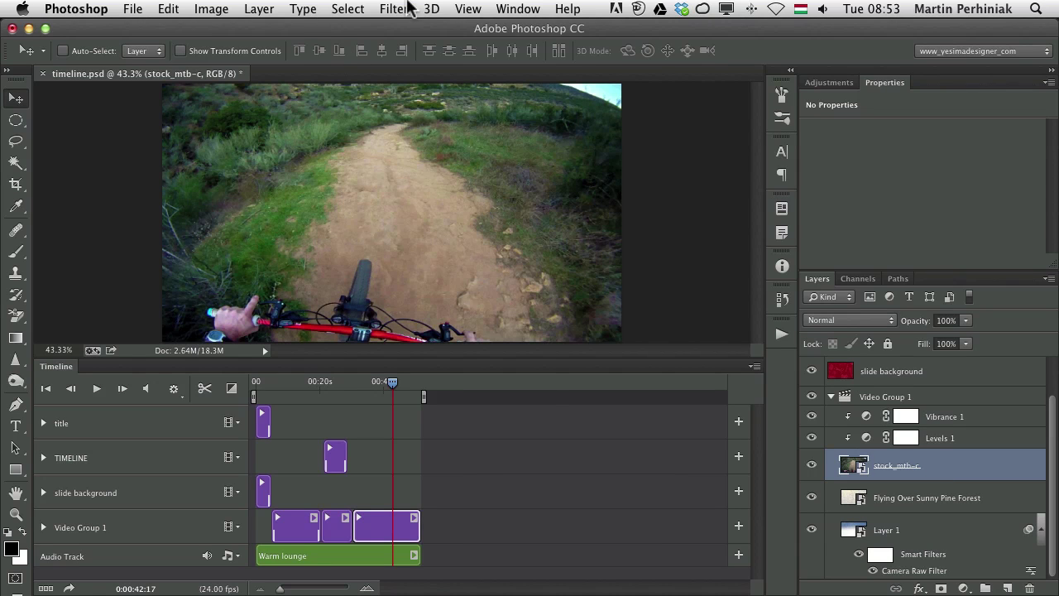
click(395, 9)
mouse_move(463, 218)
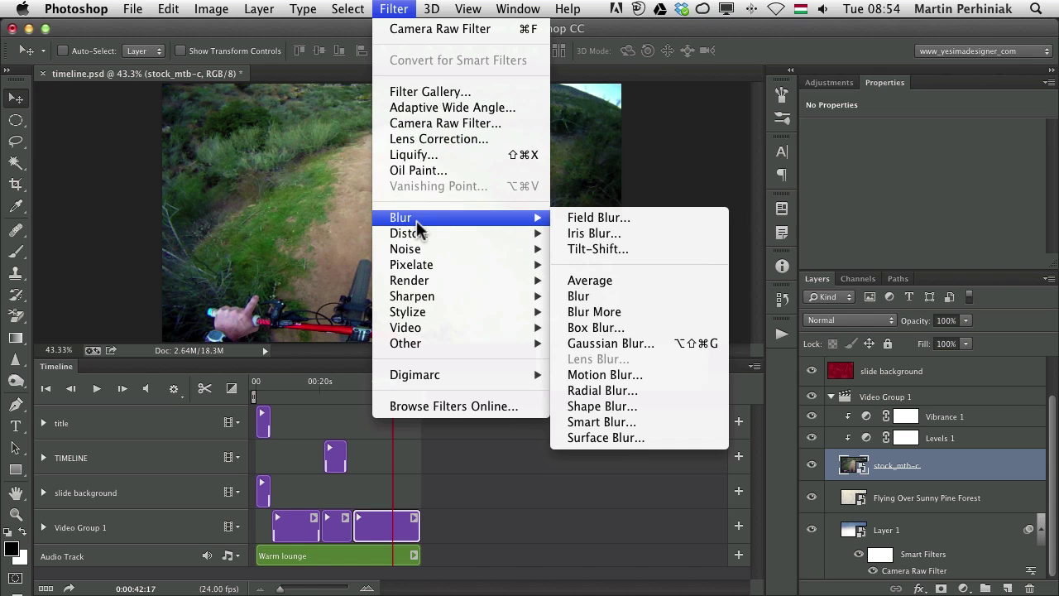
Step: Apply a 15 px Iris Blur with a slightly tilted tall-oval sharp area over the trail and handlebars
click(625, 234)
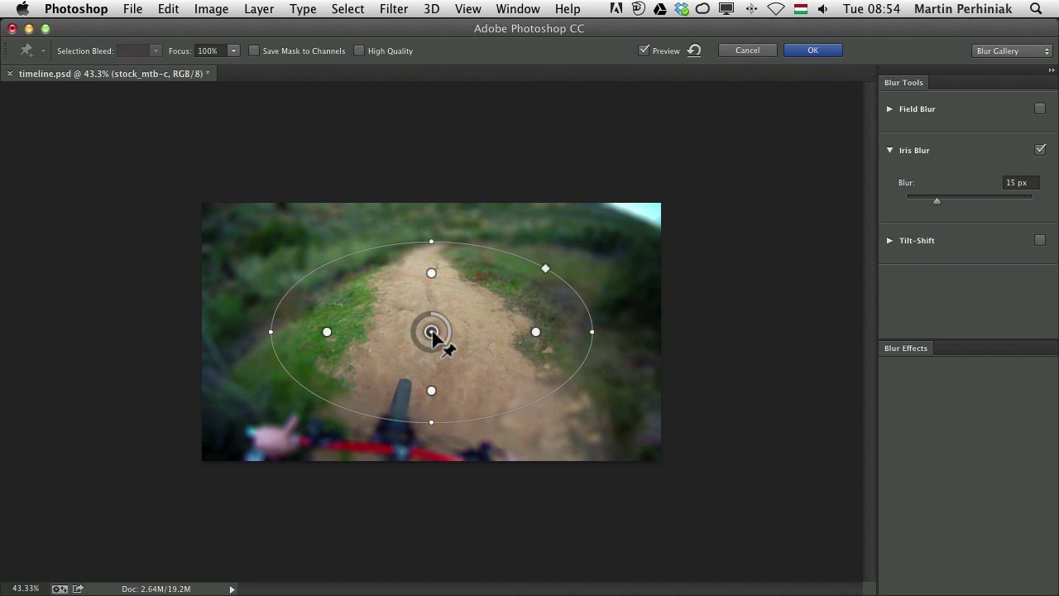
mouse_move(431, 330)
mouse_down()
mouse_move(397, 420)
mouse_move(452, 417)
mouse_up()
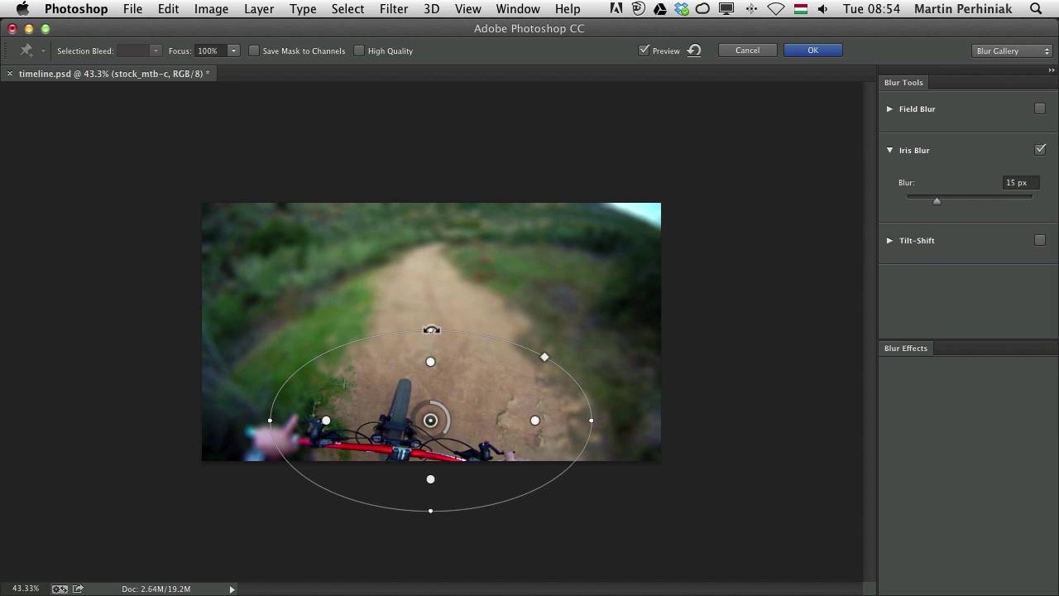
drag(431, 308, 431, 265)
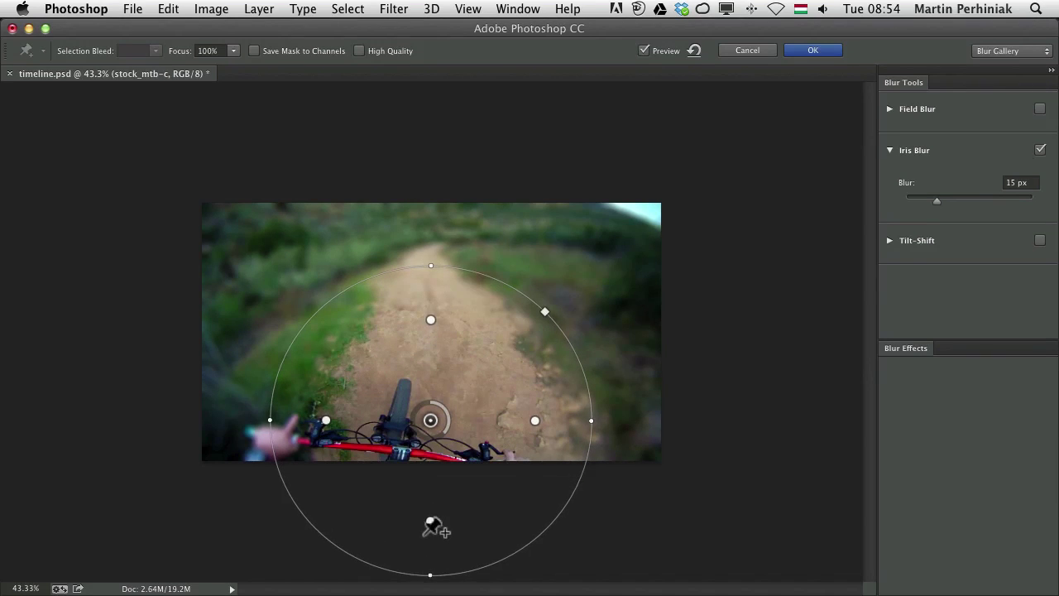
drag(431, 420, 427, 386)
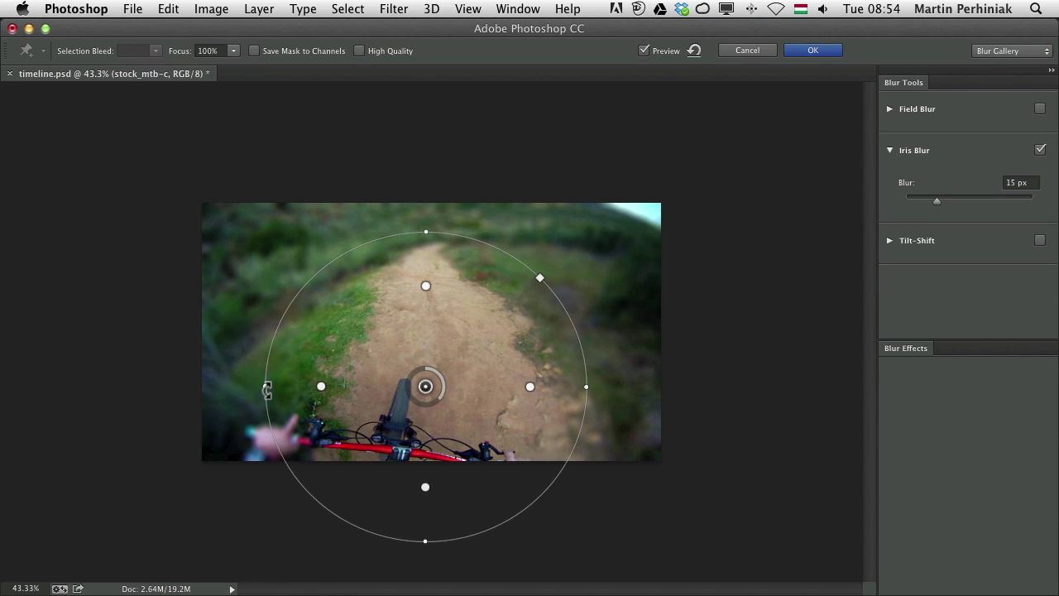
mouse_move(267, 387)
mouse_down()
mouse_move(298, 389)
mouse_move(278, 390)
mouse_up()
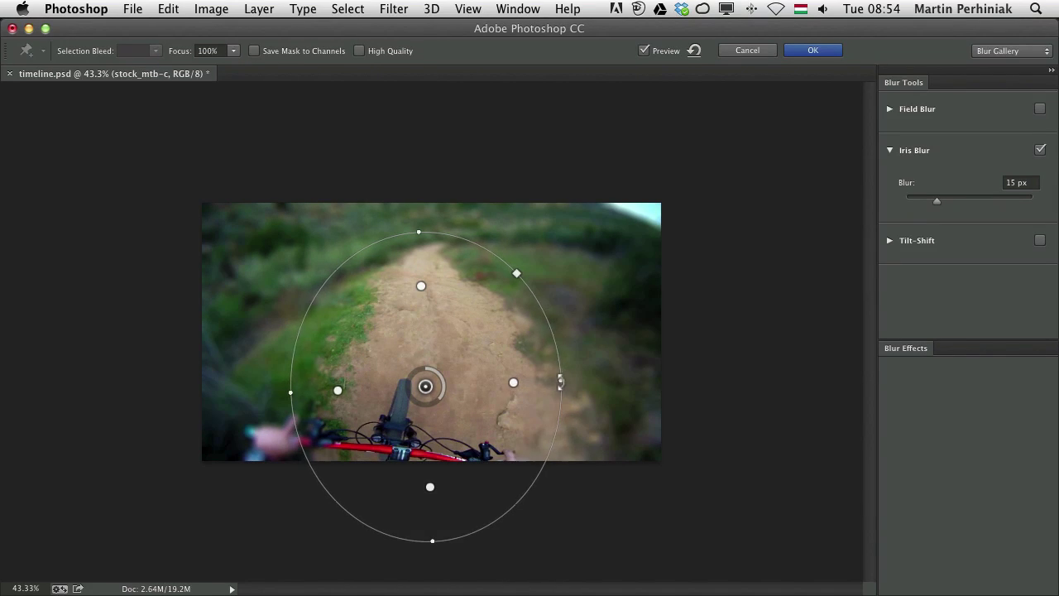
drag(571, 380, 547, 381)
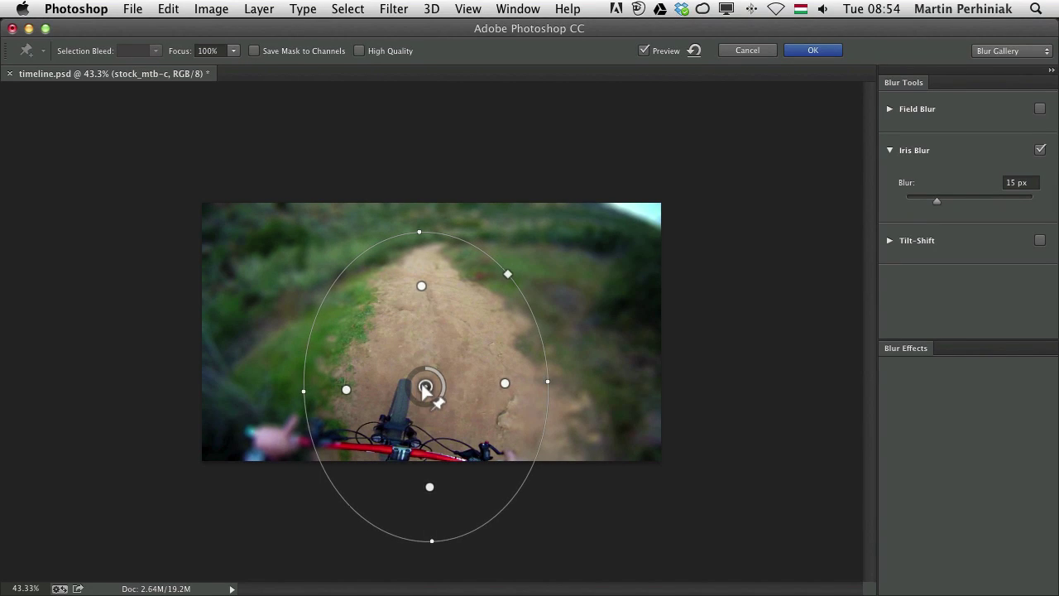
drag(425, 385, 423, 386)
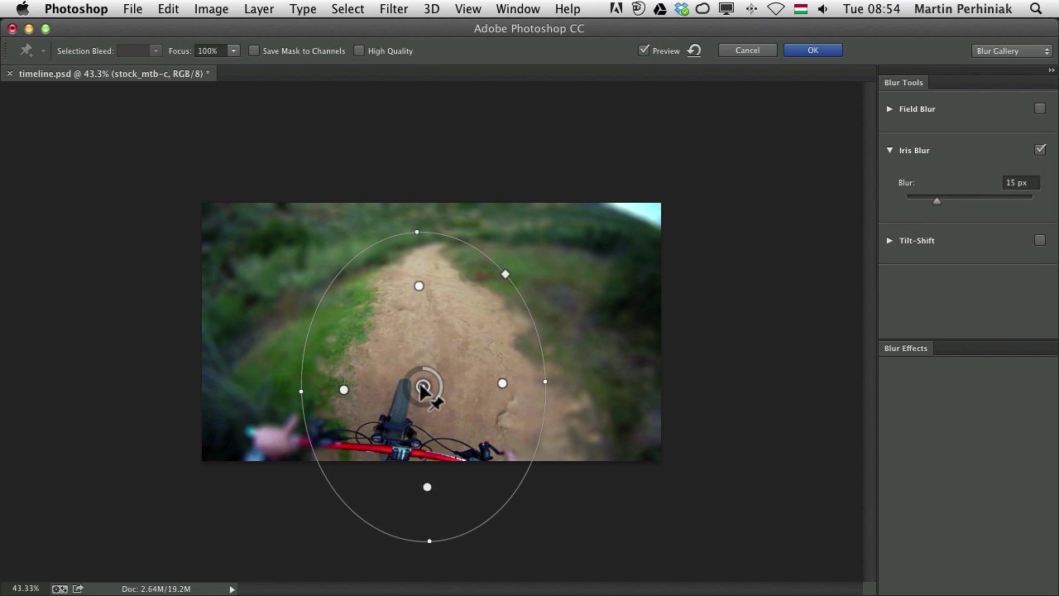
click(800, 50)
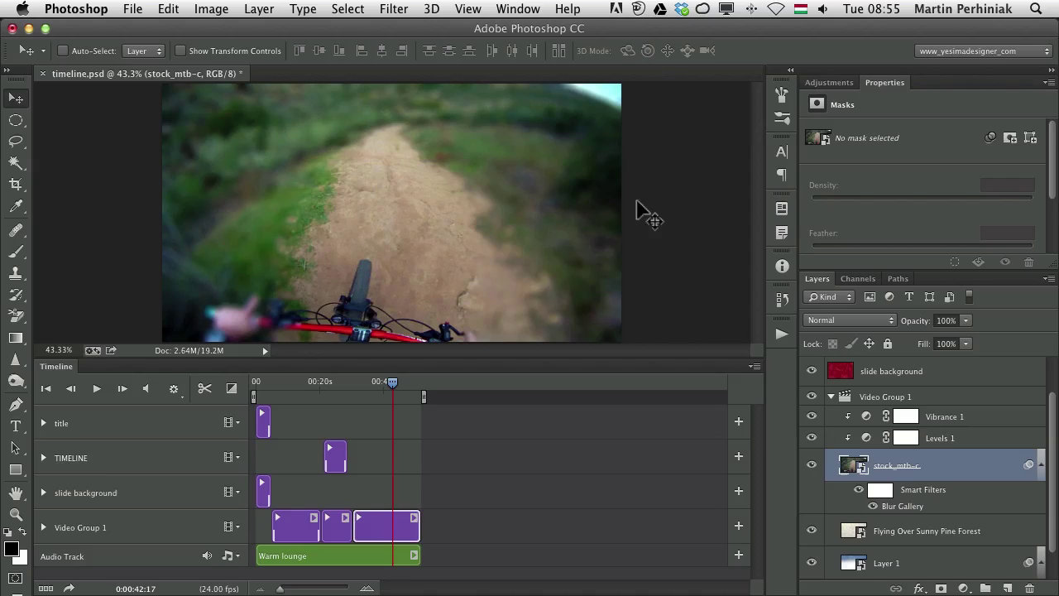
click(379, 382)
click(393, 383)
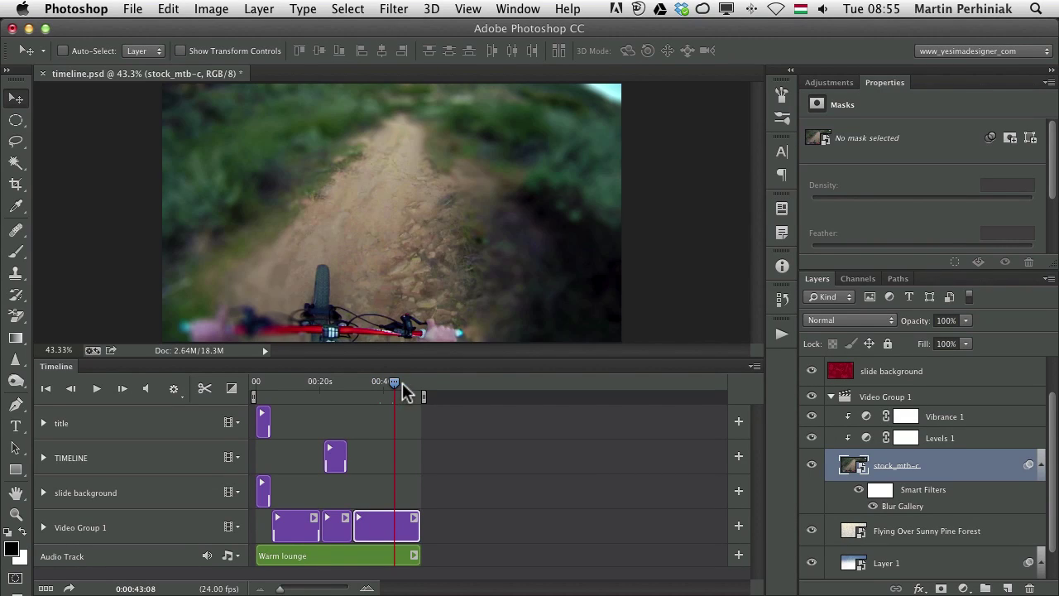
click(403, 383)
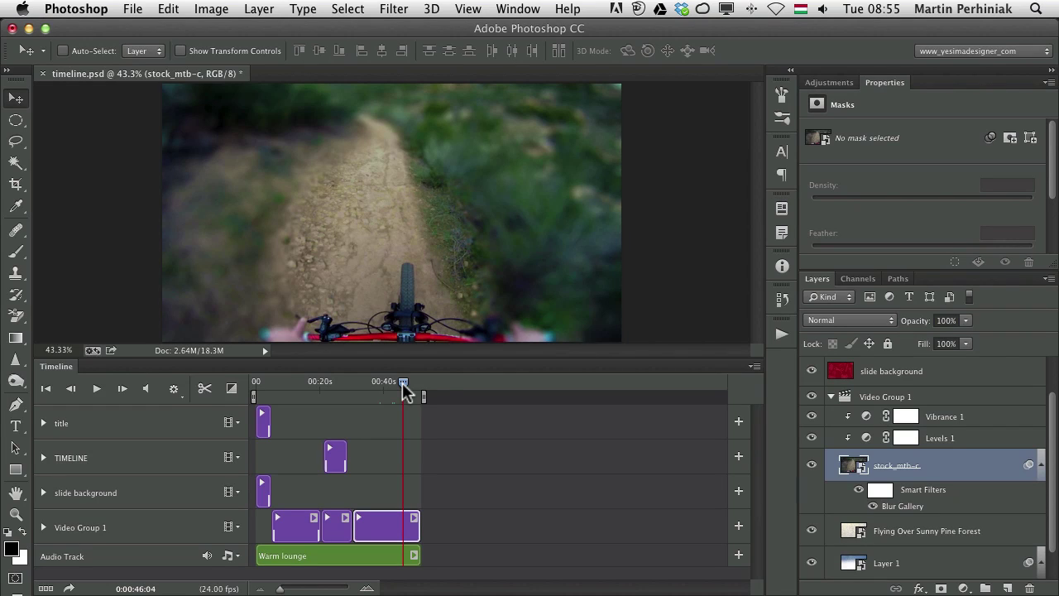
click(390, 386)
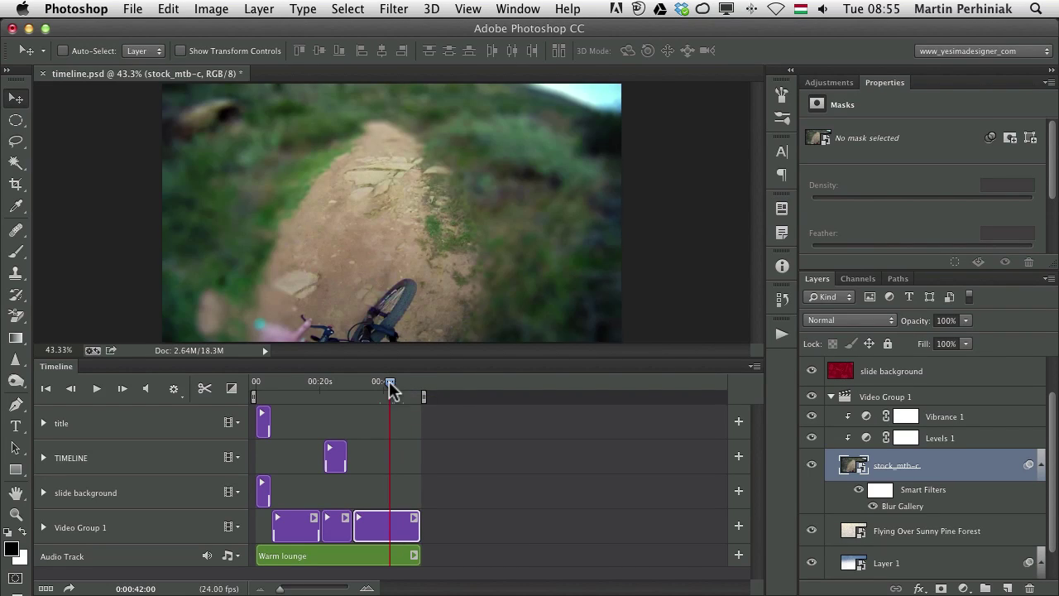
click(376, 385)
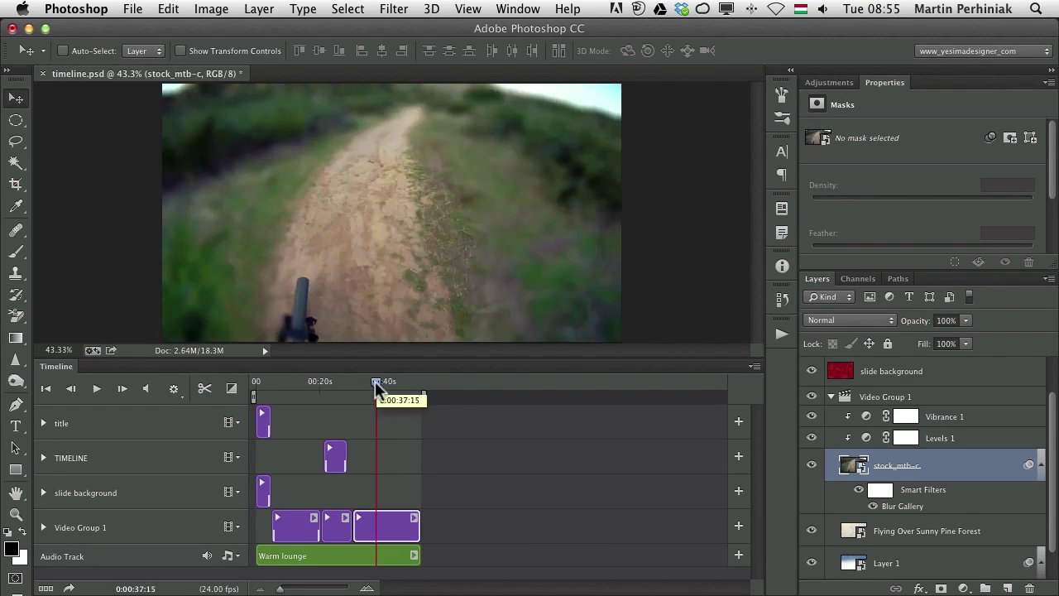